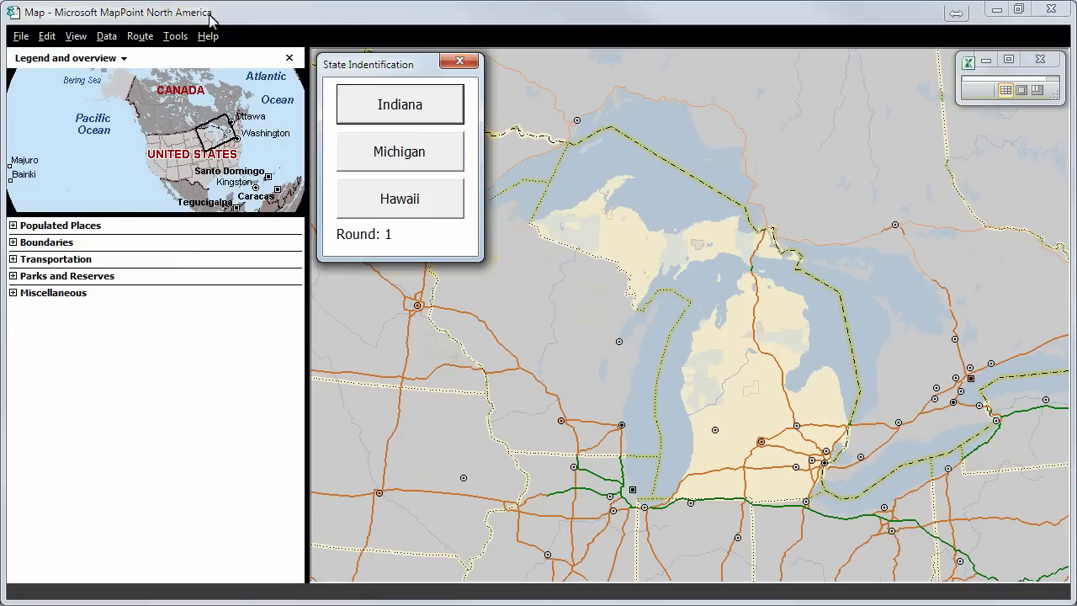
- Answer quiz rounds 1 to 4 with Michigan, Oklahoma, Kentucky and Kentucky, moving the quiz window off the map during round 2
{"action": "left_click", "coordinate": [396, 159]}
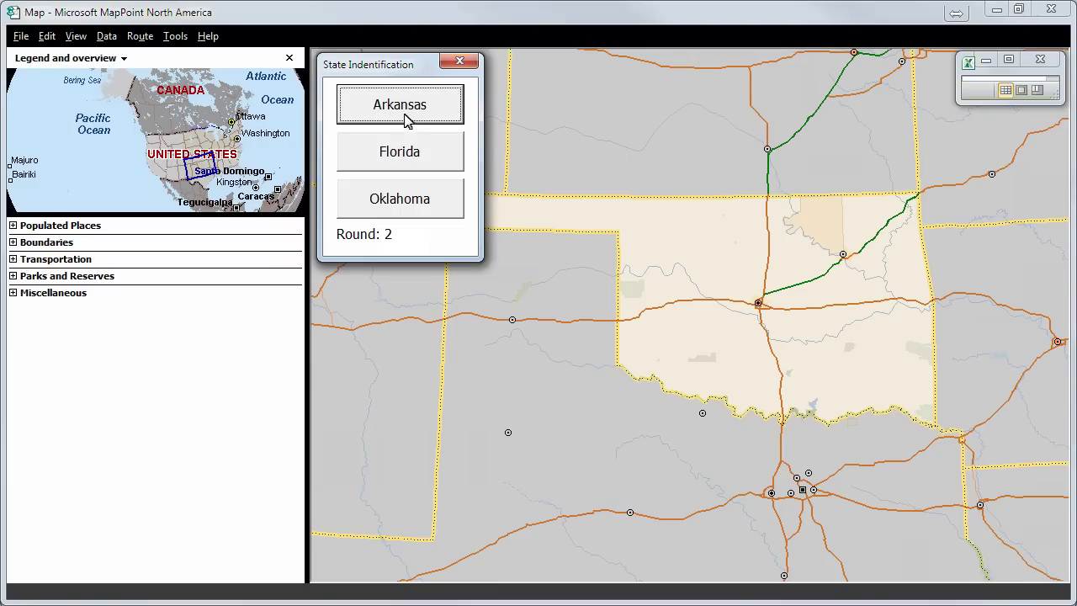
{"action": "left_click_drag", "start_coordinate": [409, 64], "coordinate": [160, 332]}
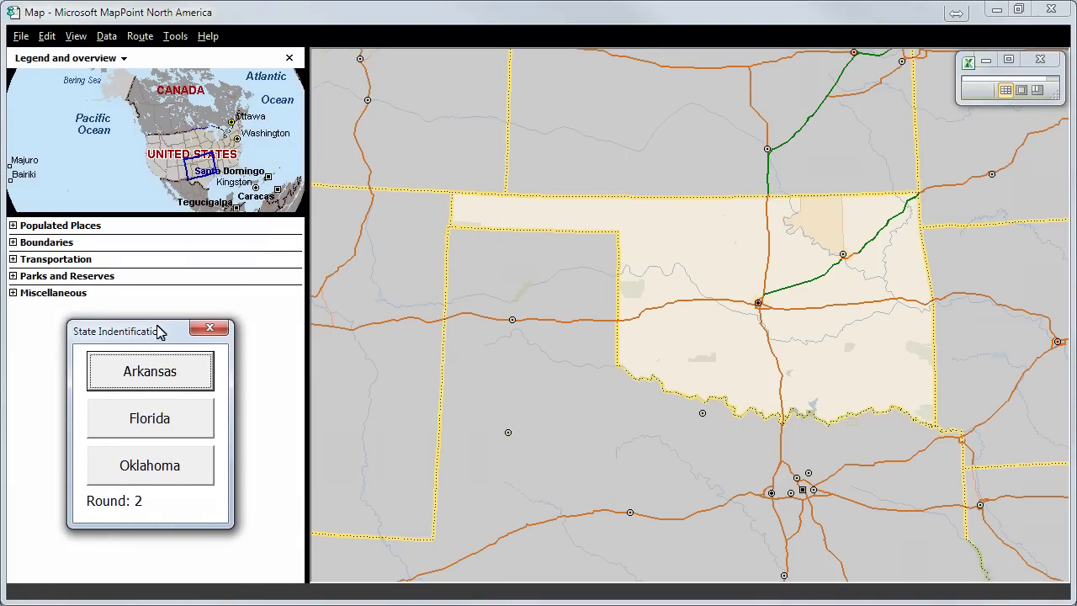
{"action": "left_click", "coordinate": [153, 473]}
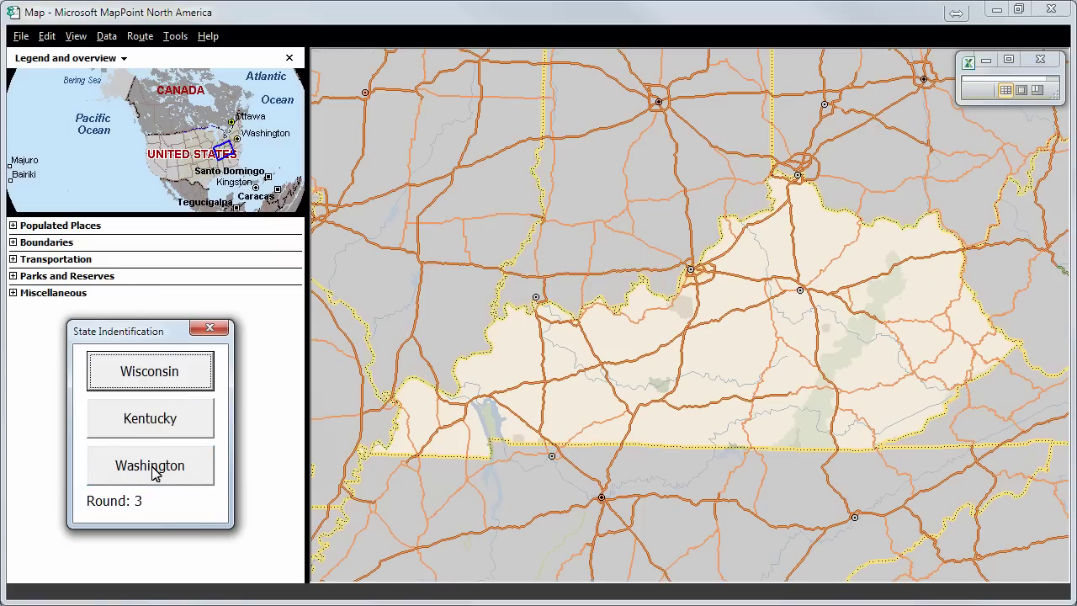
{"action": "left_click", "coordinate": [149, 419]}
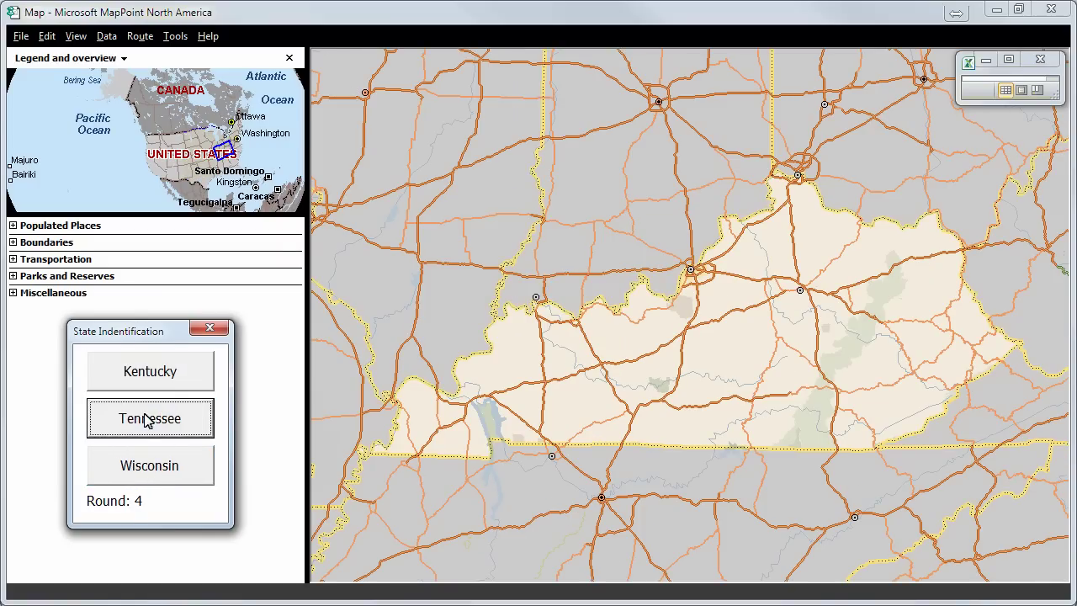
{"action": "left_click", "coordinate": [150, 373]}
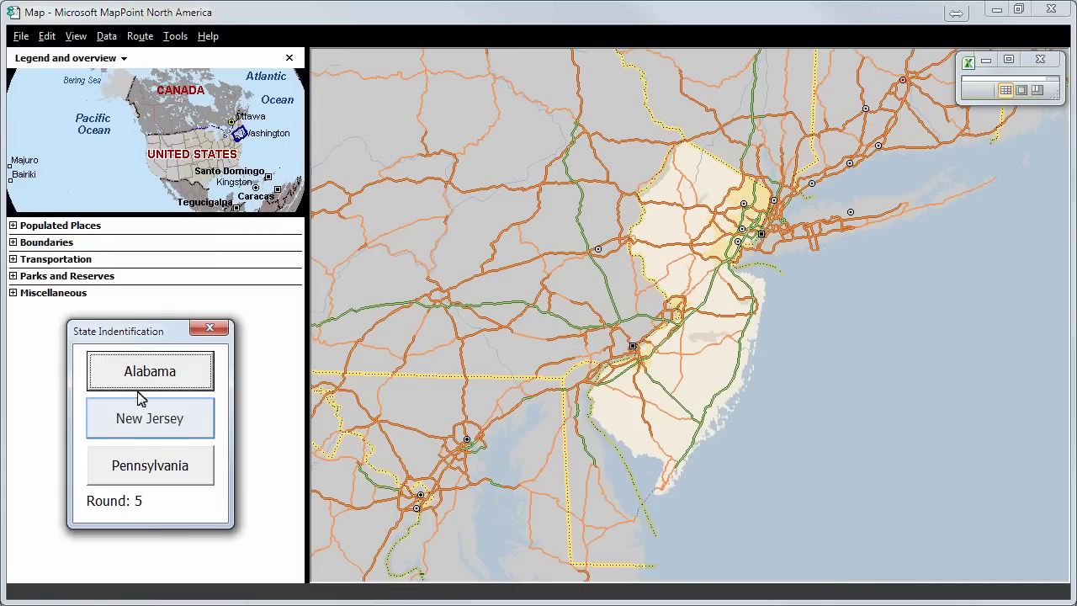
- Answer quiz rounds 5 to 9 with New Jersey, West Virginia, Michigan, Missouri and Oregon, and submit an answer for round 10
{"action": "left_click", "coordinate": [140, 421]}
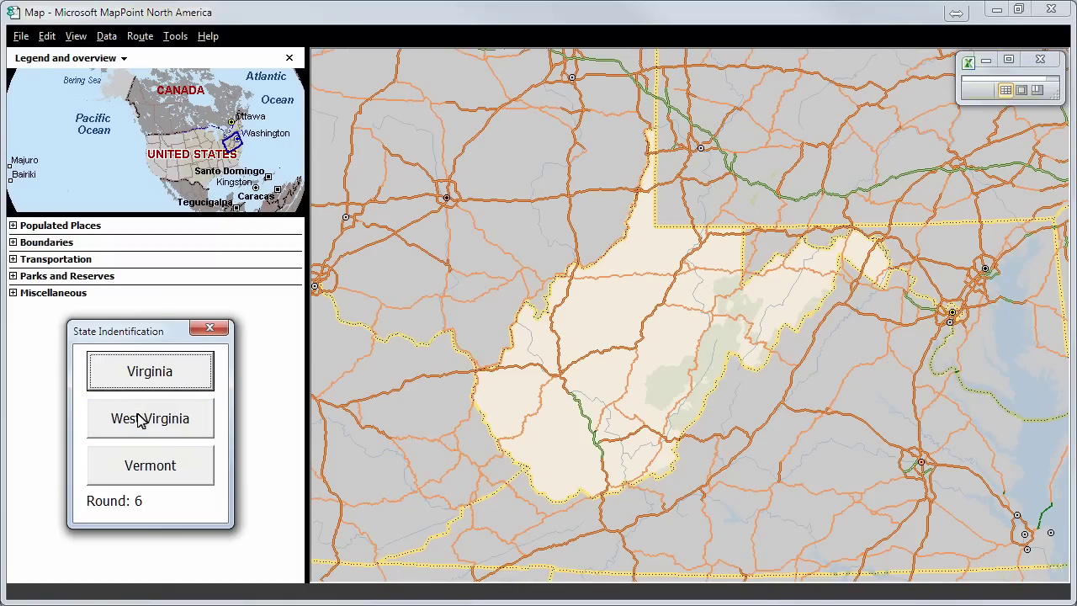
{"action": "left_click", "coordinate": [144, 424]}
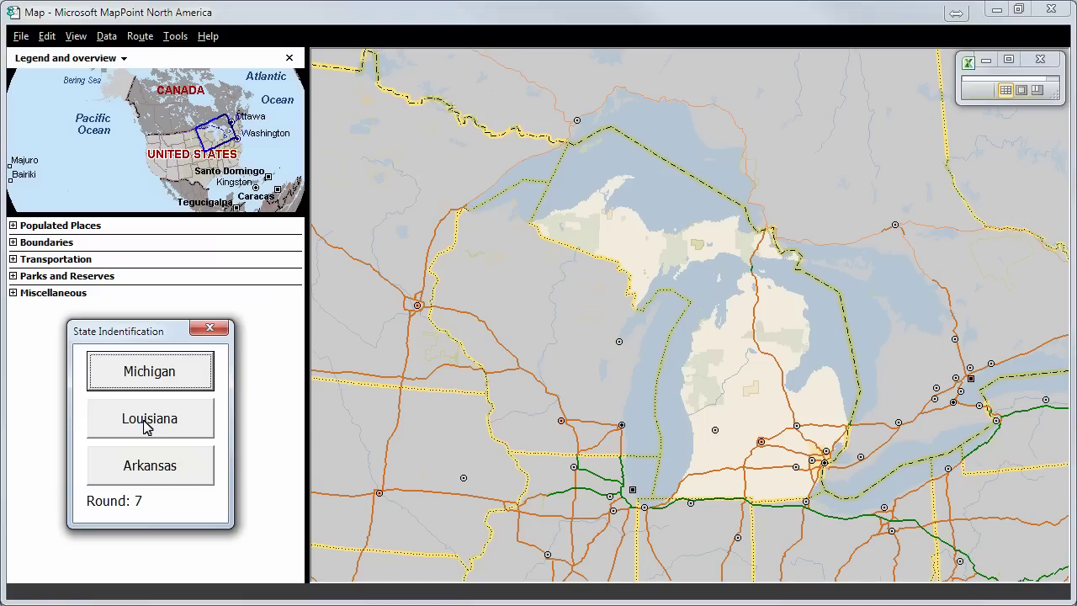
{"action": "left_click", "coordinate": [155, 375]}
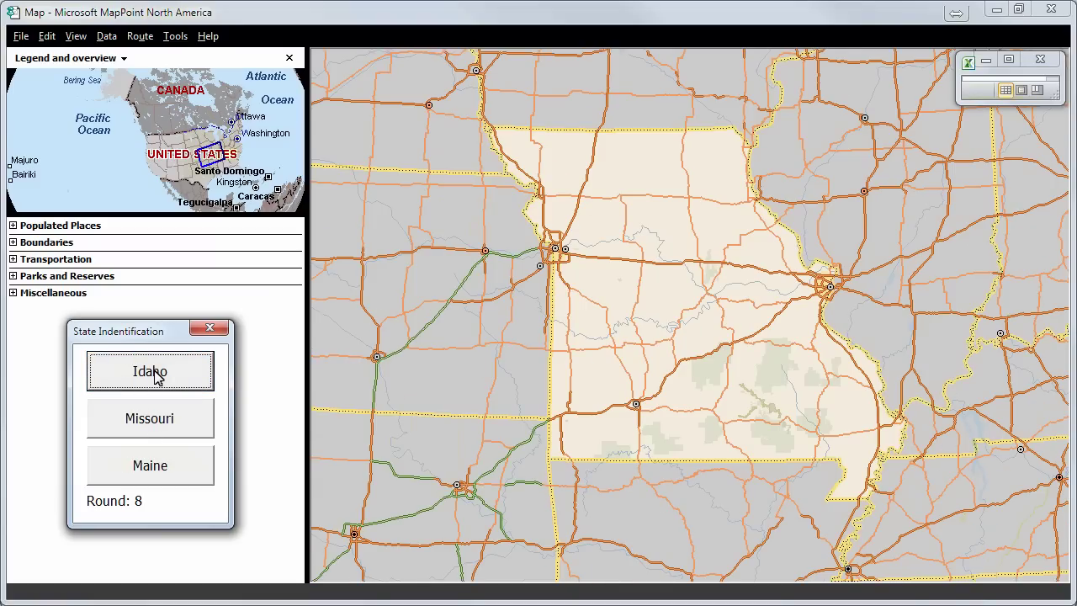
{"action": "left_click", "coordinate": [164, 420]}
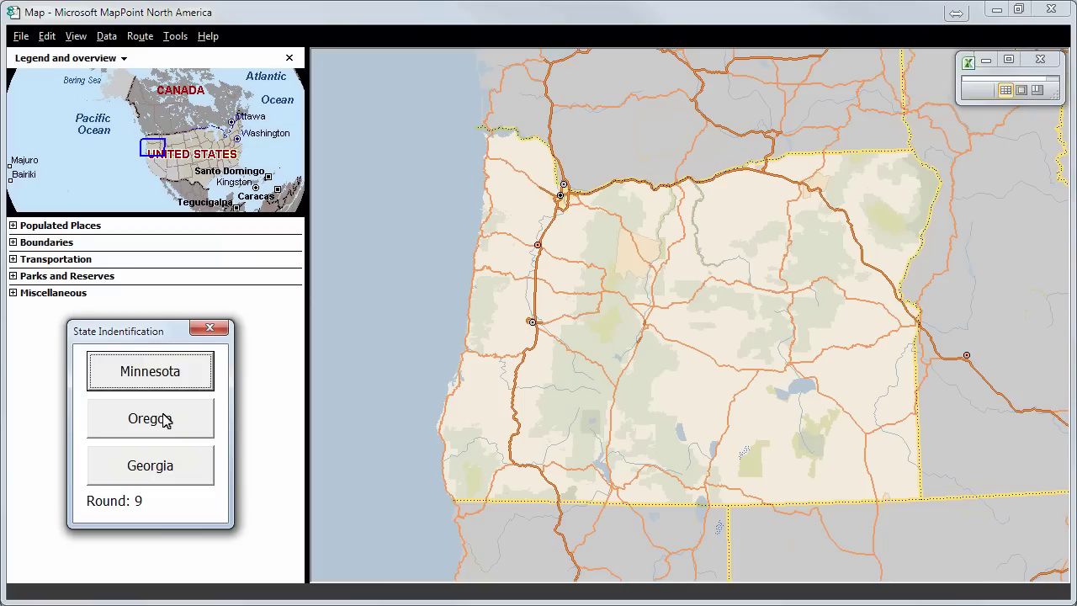
{"action": "left_click", "coordinate": [152, 420]}
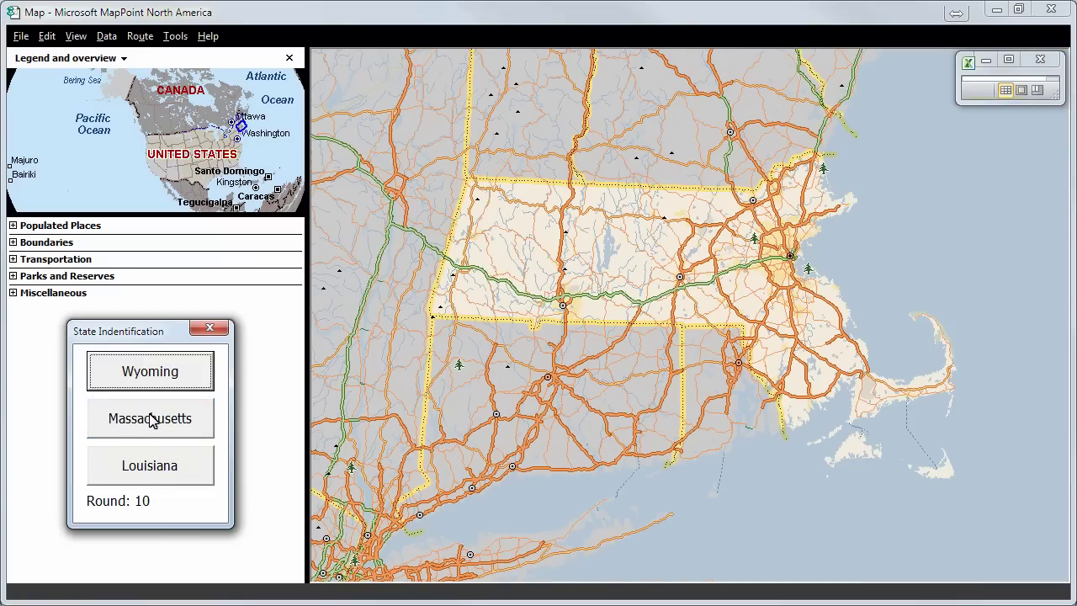
{"action": "left_click", "coordinate": [155, 377]}
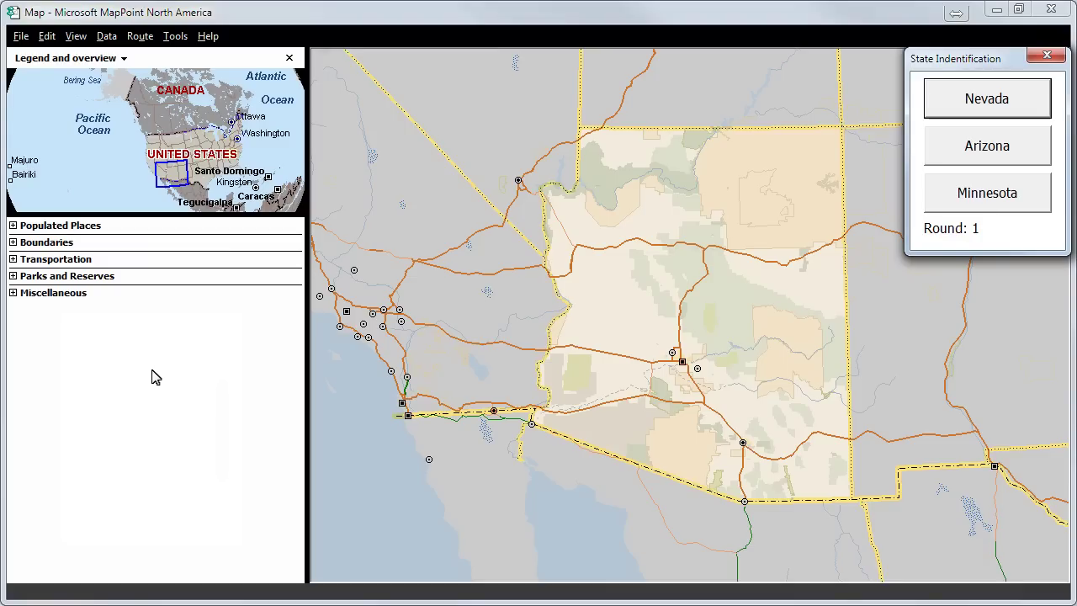
- Open the IC-AreaManager add-in and draw the group polygon for Arizona on the map
{"action": "left_click", "coordinate": [175, 36]}
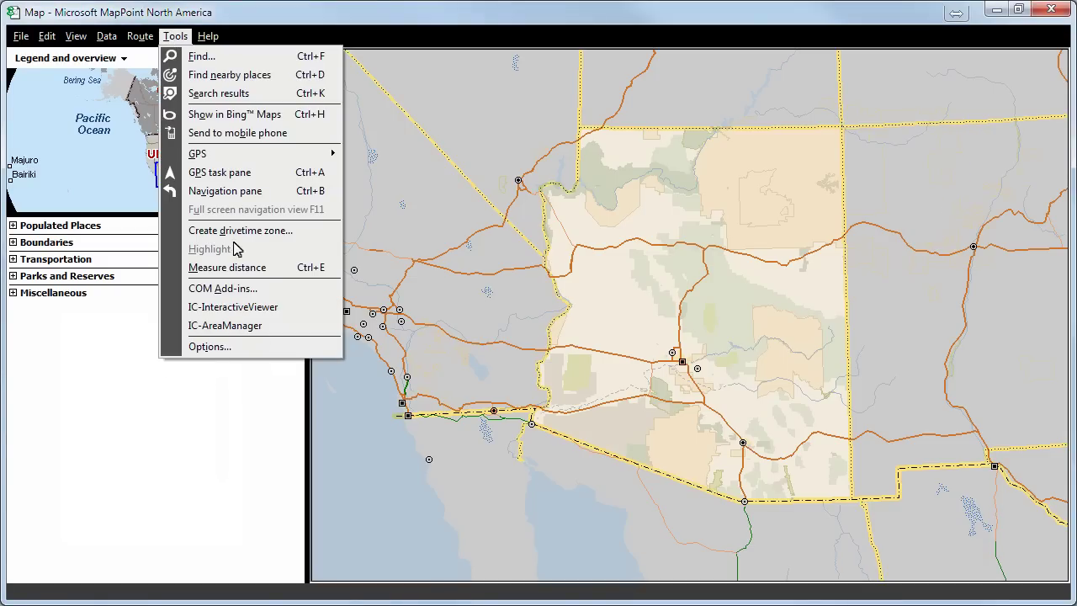
{"action": "left_click", "coordinate": [224, 326]}
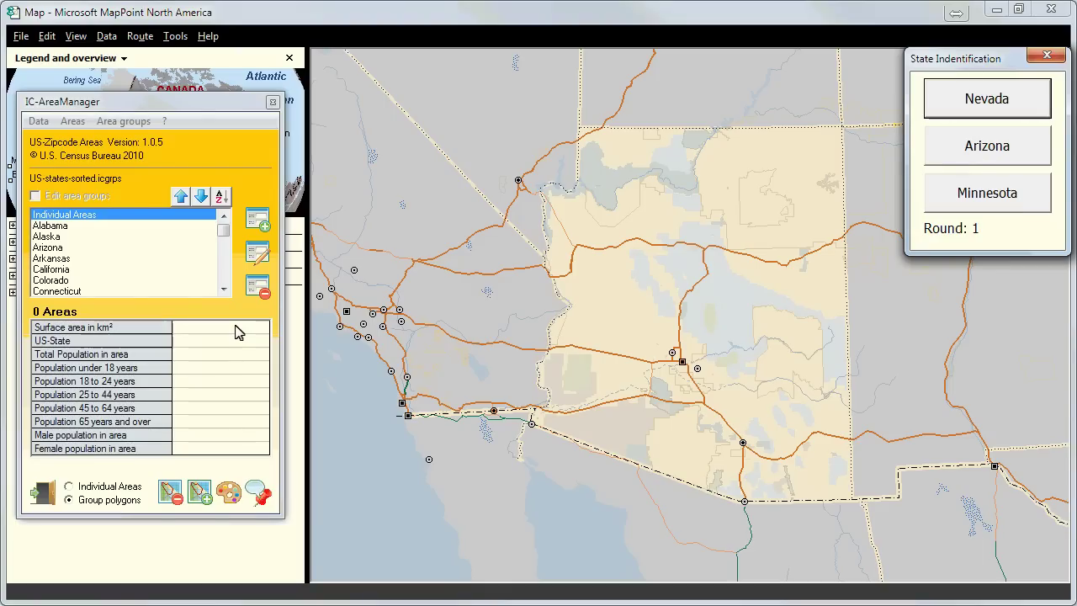
{"action": "left_click", "coordinate": [53, 249]}
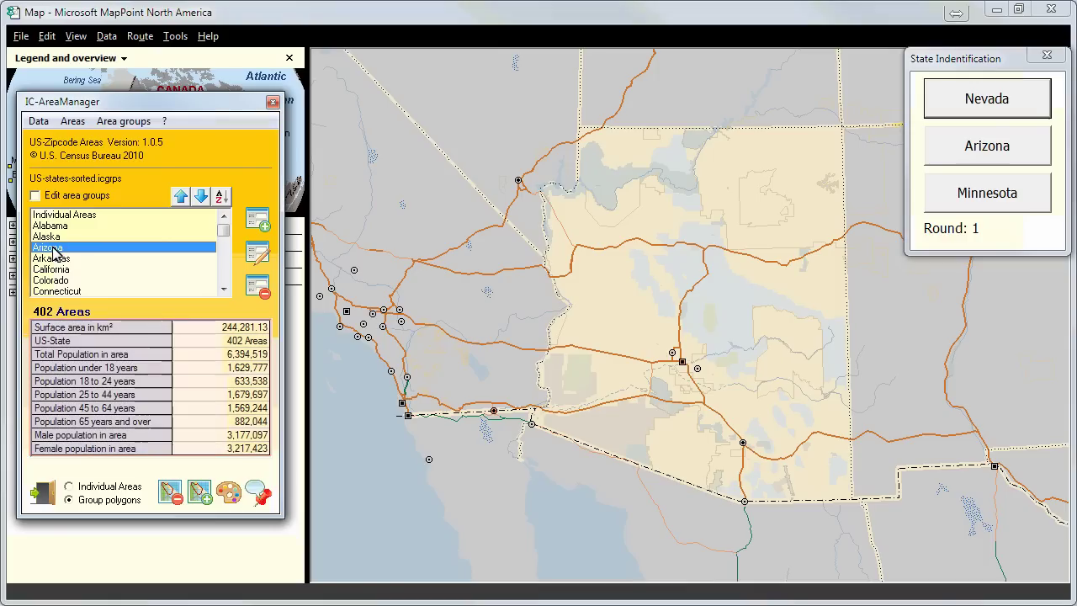
{"action": "left_click", "coordinate": [202, 495]}
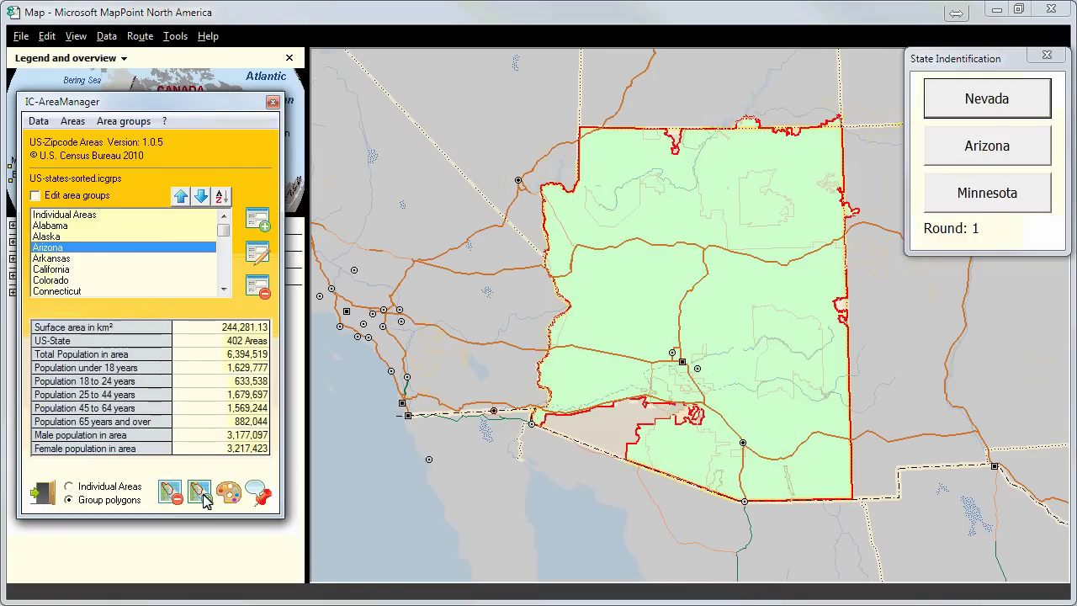
- Add a balloon with Arizona's area data to the map and remove the Arizona polygon
{"action": "left_click", "coordinate": [258, 494]}
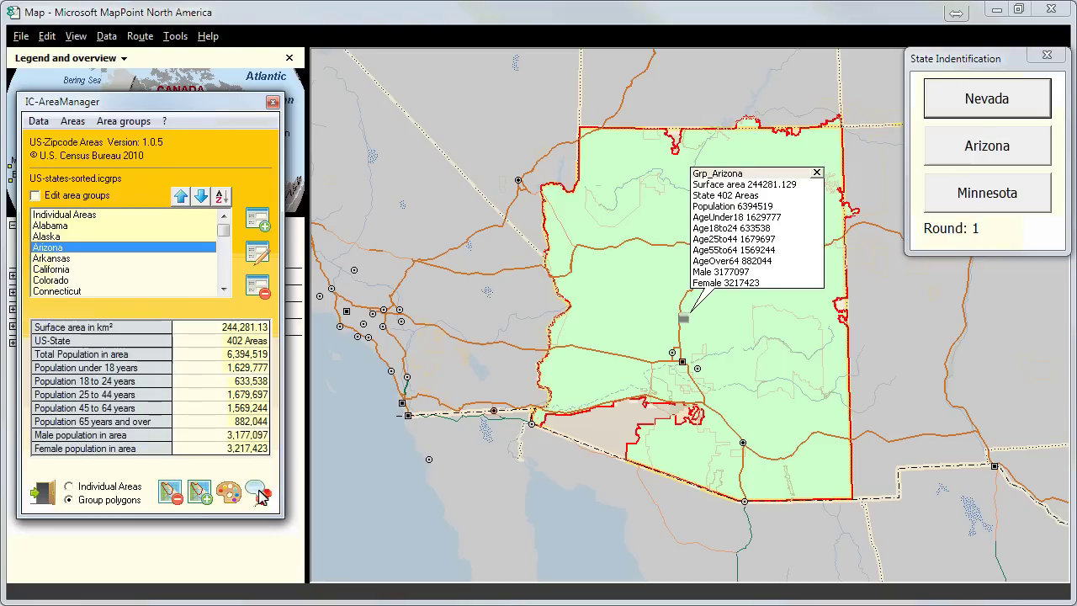
{"action": "left_click", "coordinate": [176, 498]}
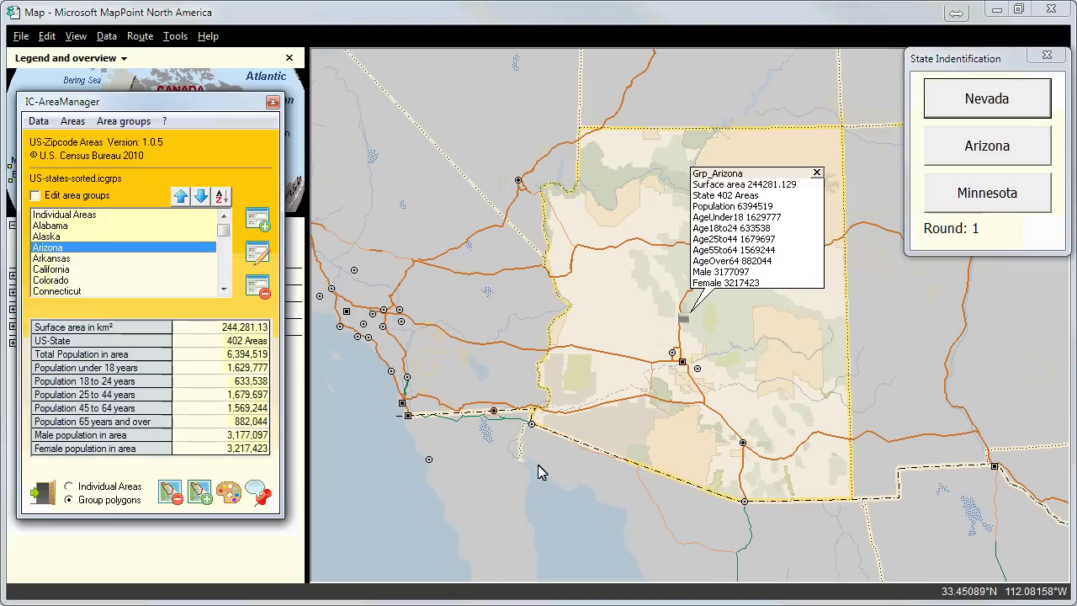
- Look up Phoenix in IC-InteractiveViewer using the plain Map view, and view the city's official website before closing it
{"action": "left_click", "coordinate": [681, 362]}
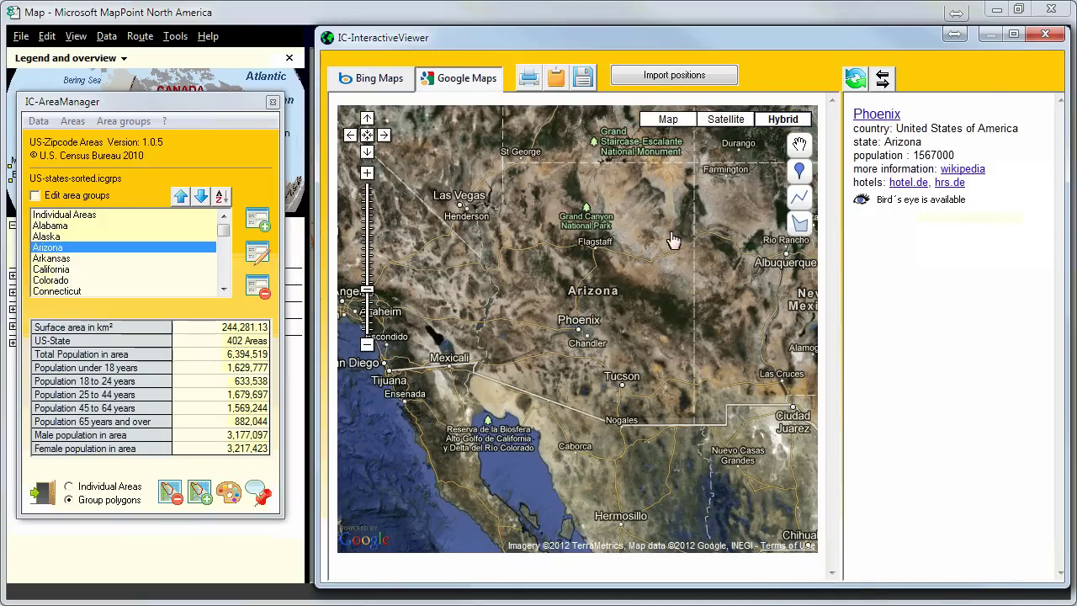
{"action": "left_click", "coordinate": [670, 120]}
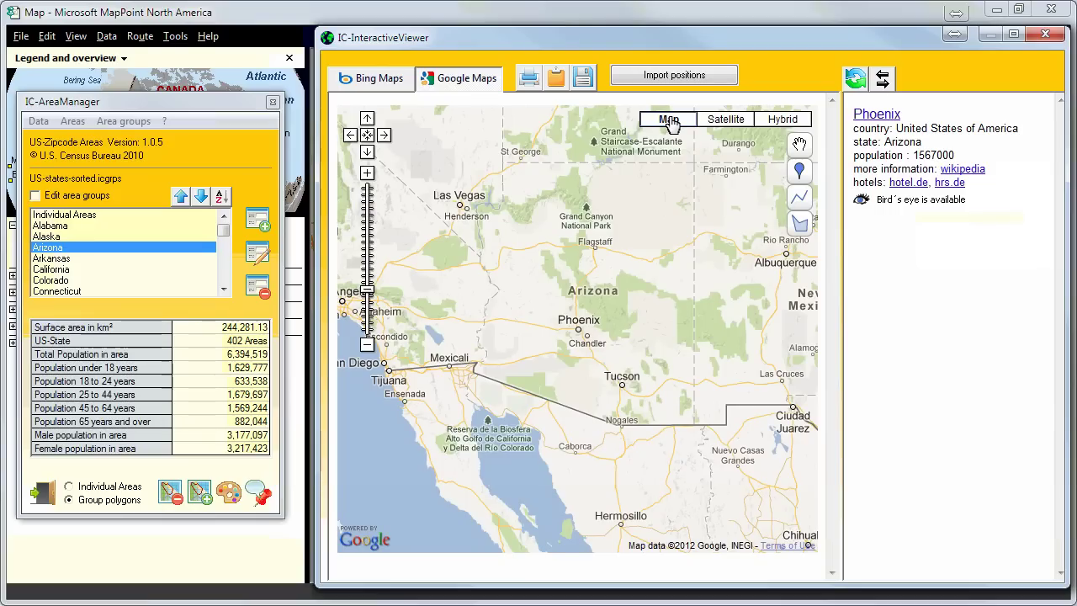
{"action": "left_click", "coordinate": [879, 120]}
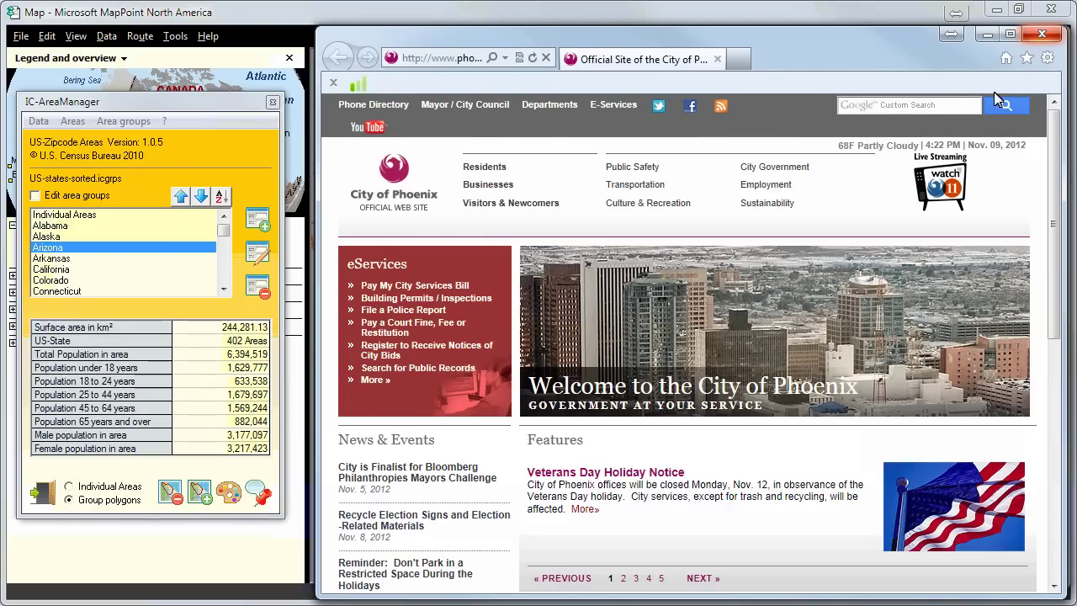
{"action": "left_click", "coordinate": [1041, 34]}
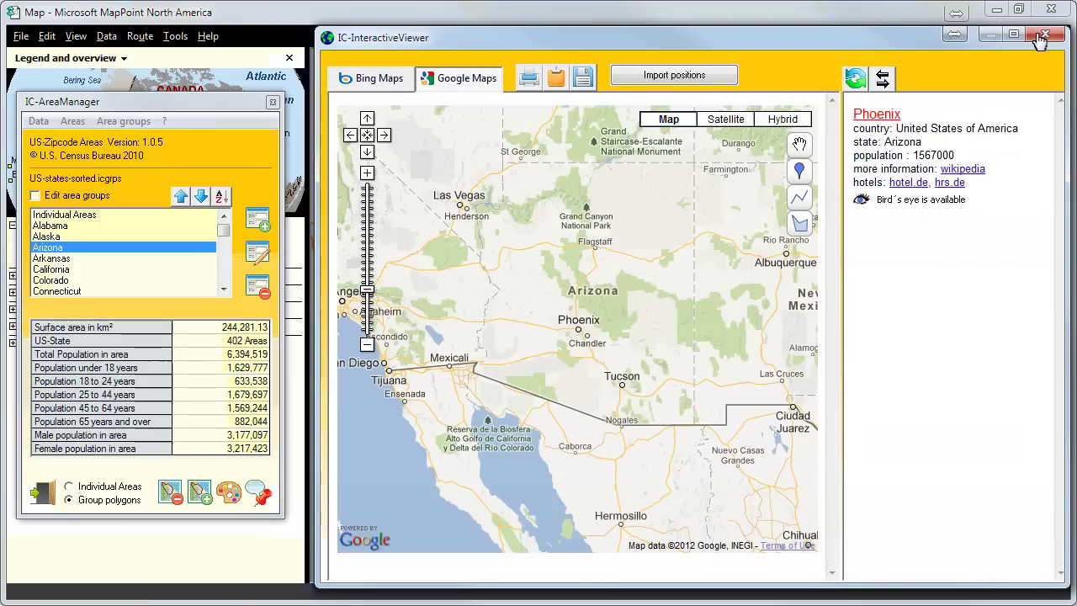
- View the Wikipedia page linked for Phoenix, and close both the page and the viewer
{"action": "left_click", "coordinate": [966, 169]}
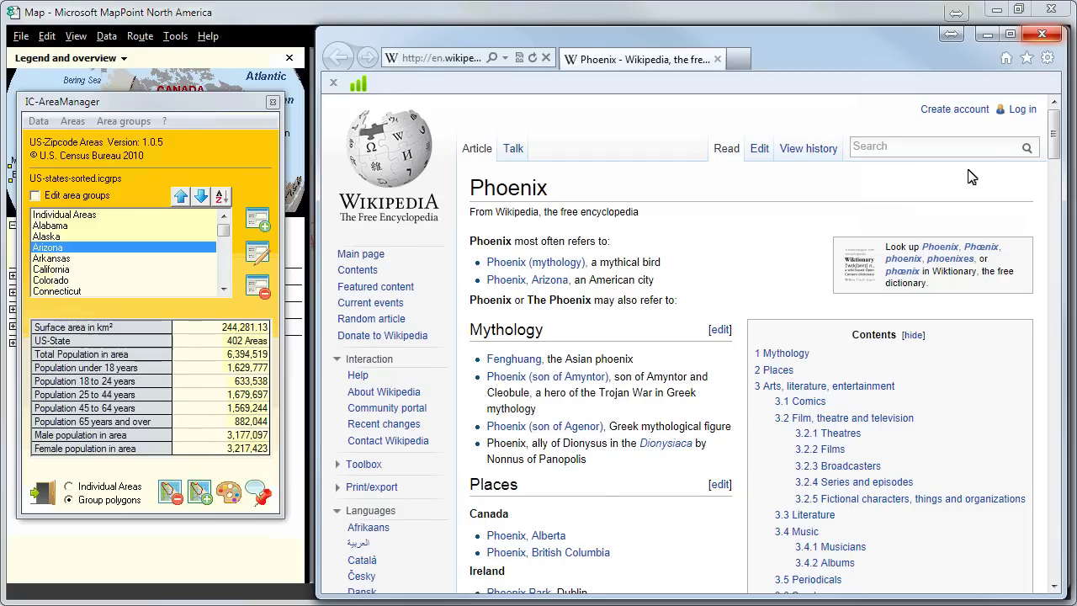
{"action": "left_click", "coordinate": [1042, 33]}
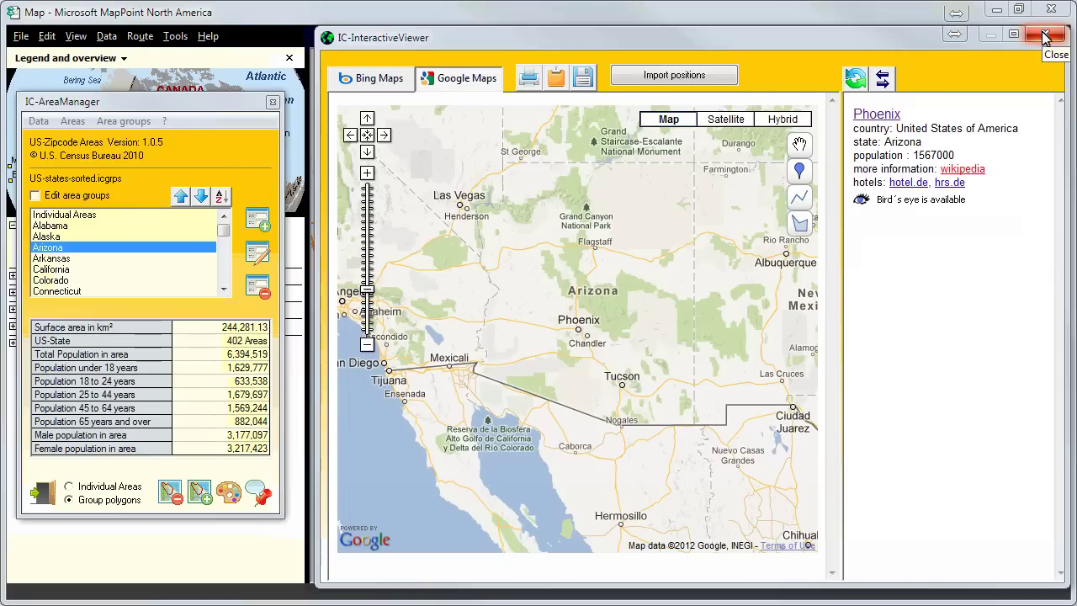
{"action": "left_click", "coordinate": [1046, 35]}
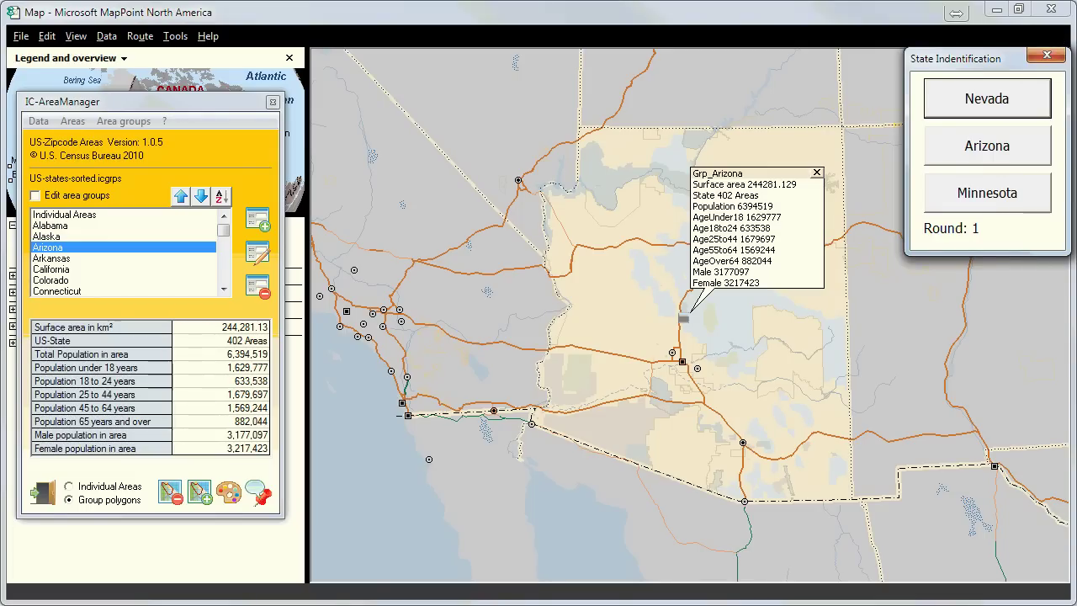
- Answer rounds 1 and 2 of the new quiz with Arizona and Oklahoma
{"action": "left_click", "coordinate": [996, 150]}
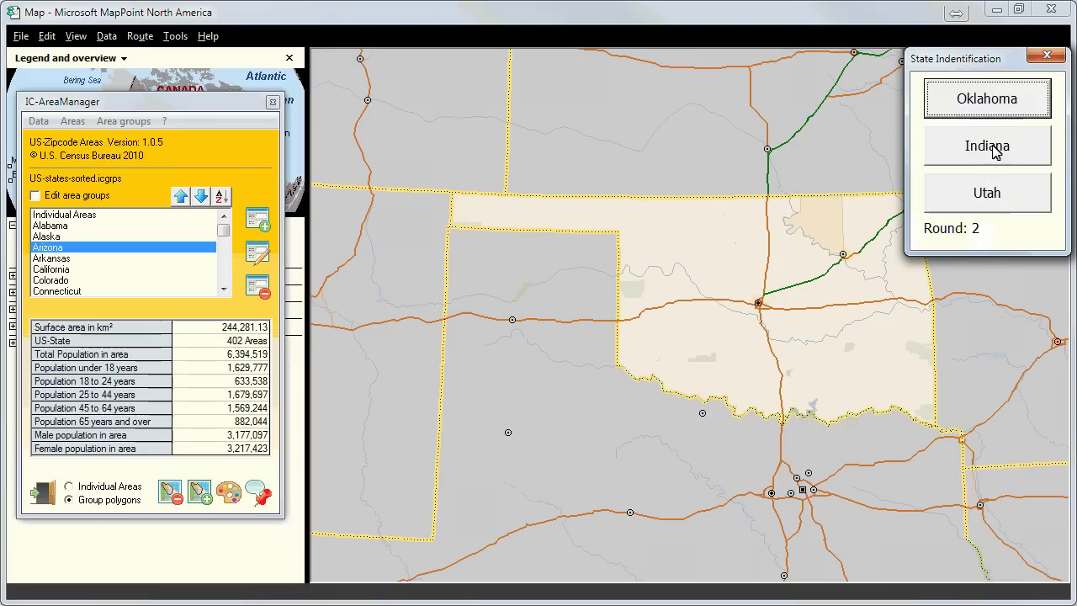
{"action": "left_click", "coordinate": [996, 101]}
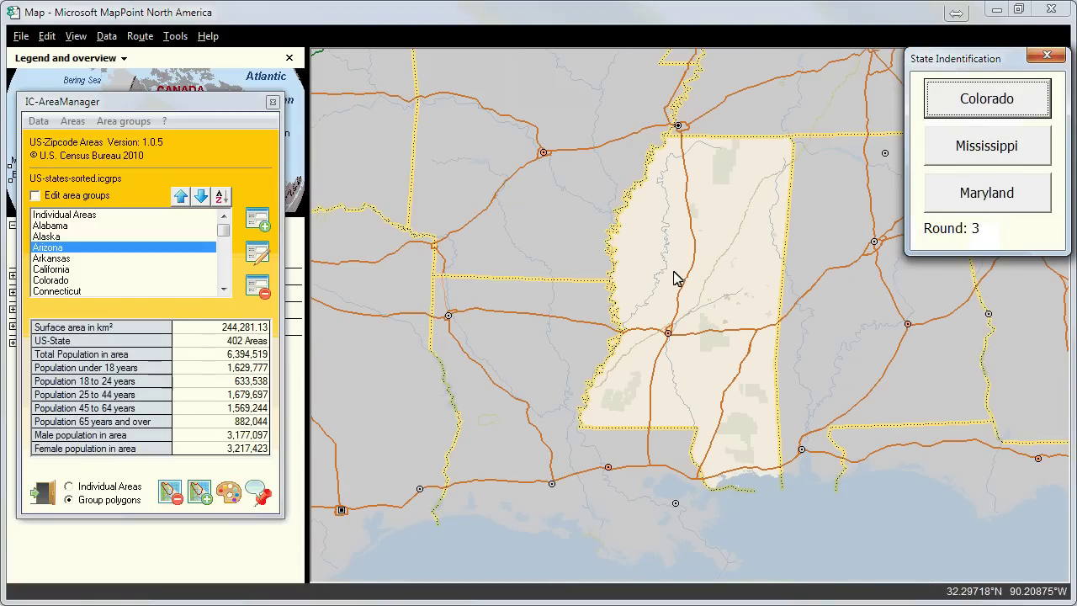
- Look up Jackson, Mississippi in IC-InteractiveViewer, view its official website, and expand the satellite map over the information area before closing the viewer
{"action": "left_click", "coordinate": [669, 337]}
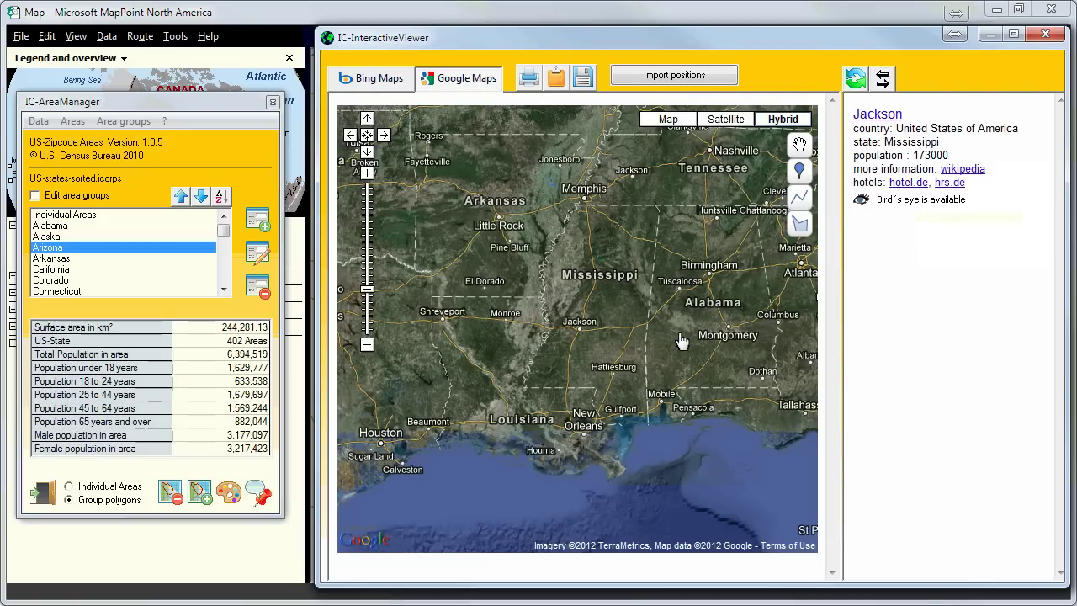
{"action": "left_click", "coordinate": [878, 114]}
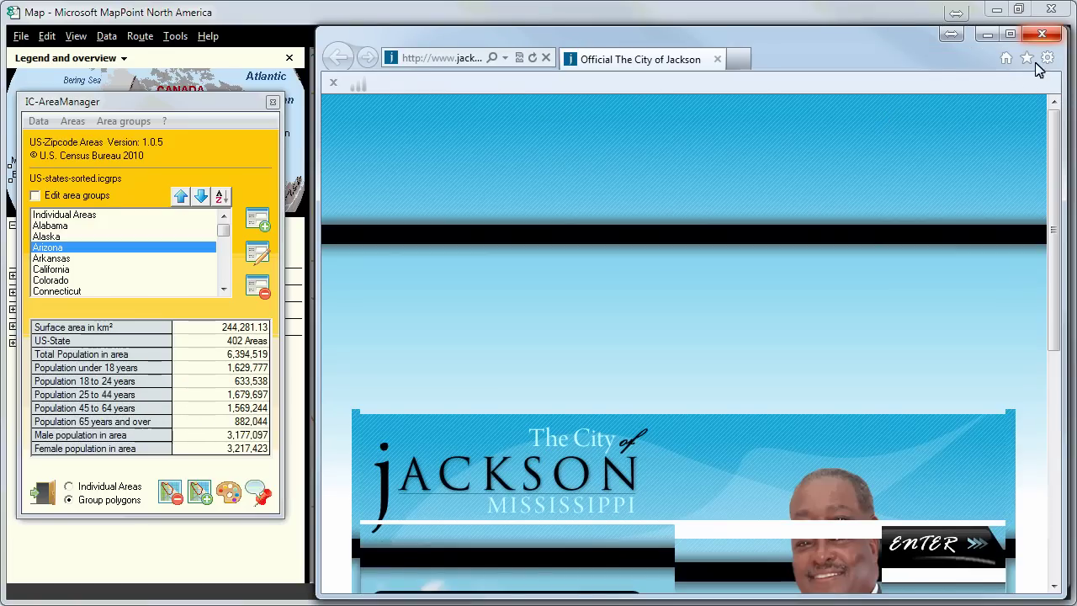
{"action": "left_click", "coordinate": [1043, 35]}
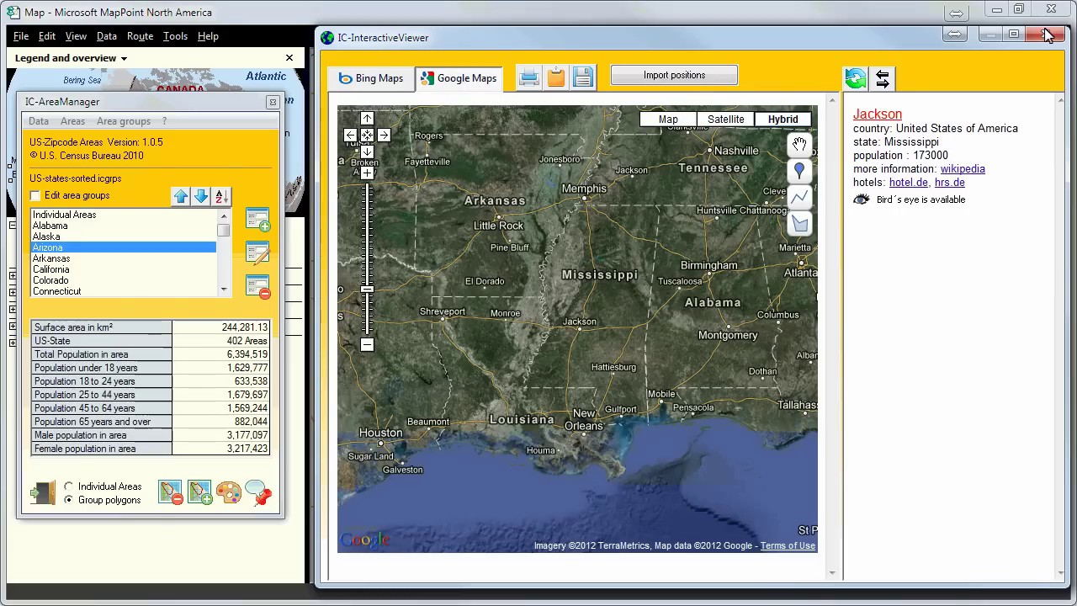
{"action": "left_click", "coordinate": [883, 79]}
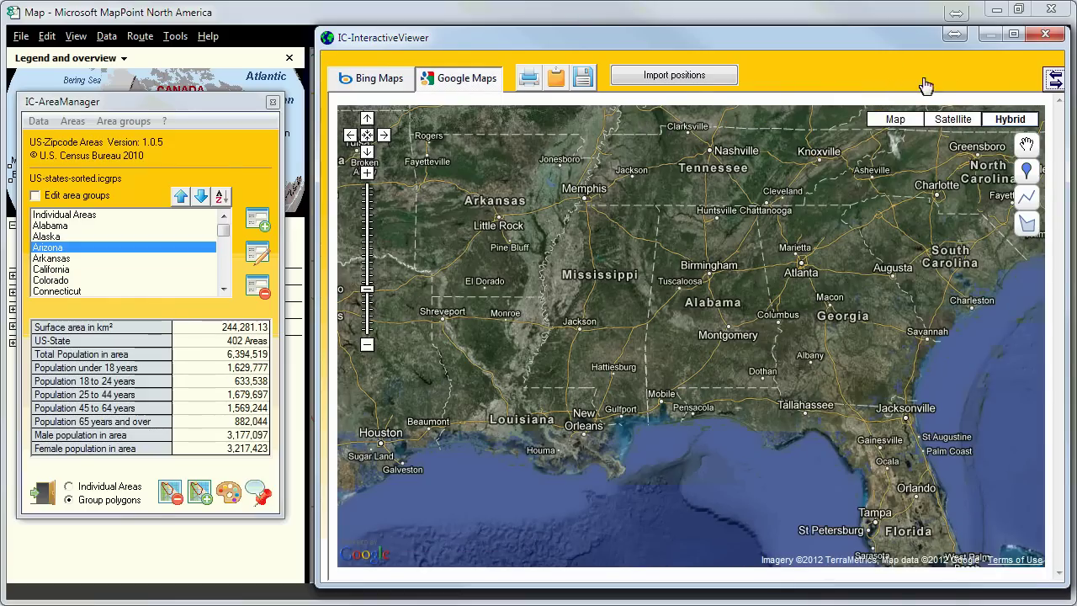
{"action": "left_click", "coordinate": [1045, 38]}
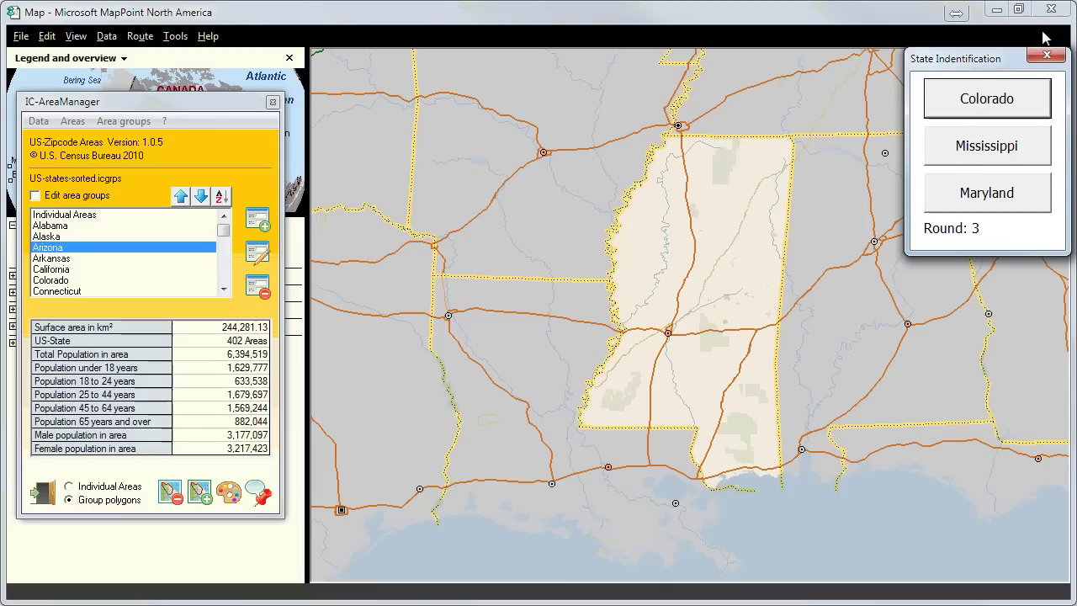
- Answer quiz rounds 3 to 6 with Mississippi, Nebraska, Arizona and South Dakota
{"action": "left_click", "coordinate": [987, 147]}
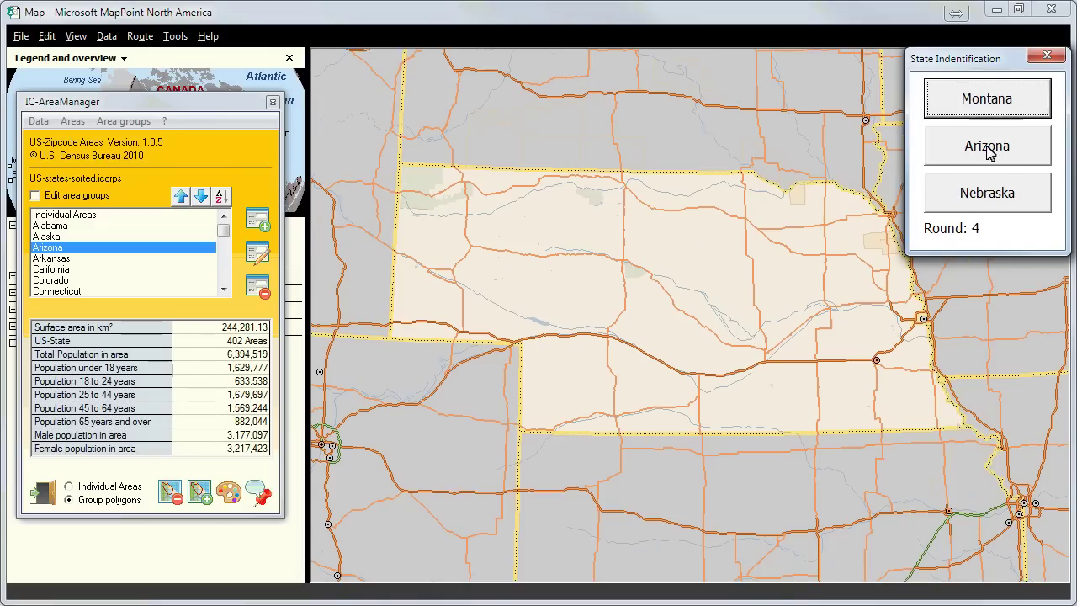
{"action": "left_click", "coordinate": [998, 193]}
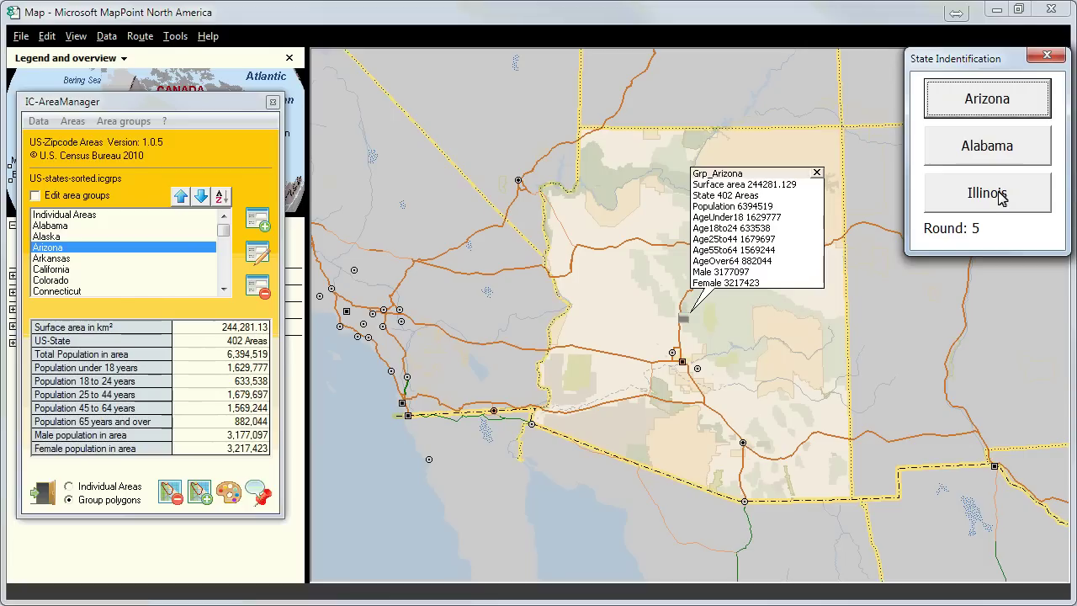
{"action": "left_click", "coordinate": [1001, 106]}
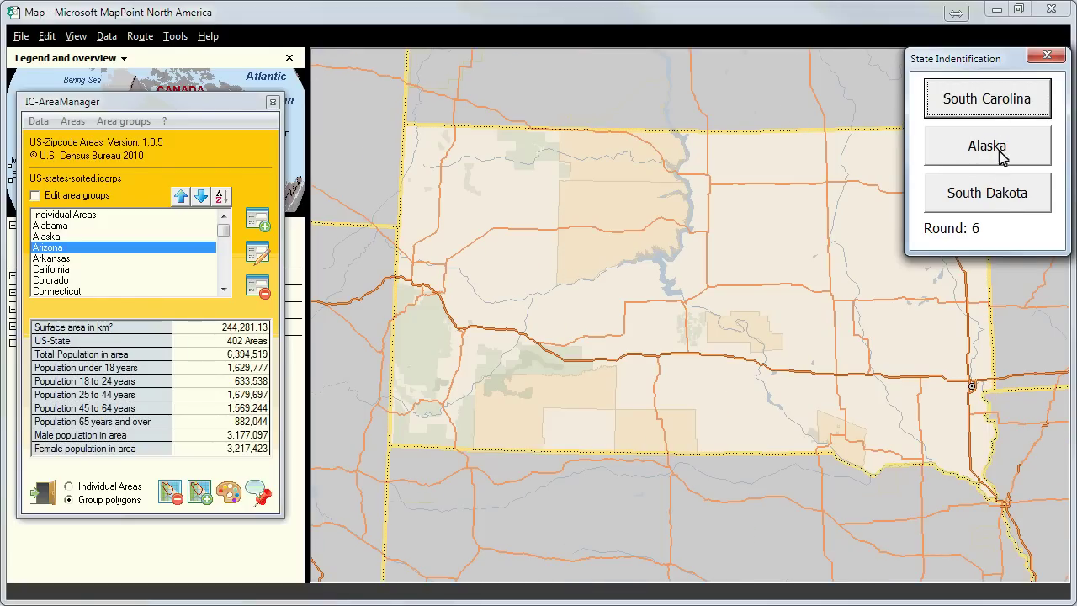
{"action": "left_click", "coordinate": [1001, 195]}
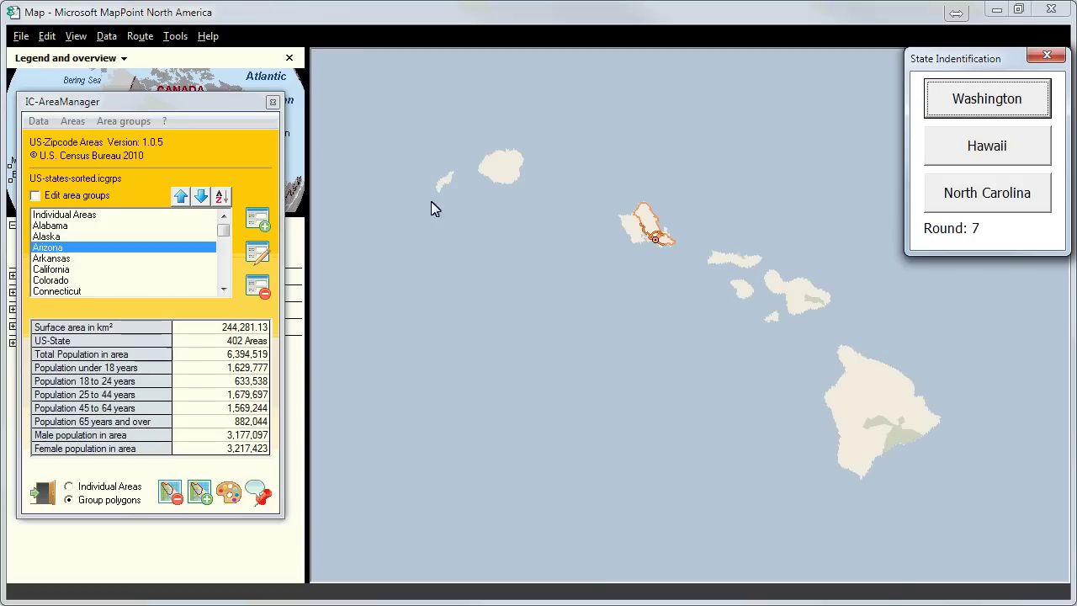
- Select Hawaii in the IC-AreaManager state list and draw its group polygon on the map
{"action": "left_click_drag", "start_coordinate": [224, 231], "coordinate": [224, 241]}
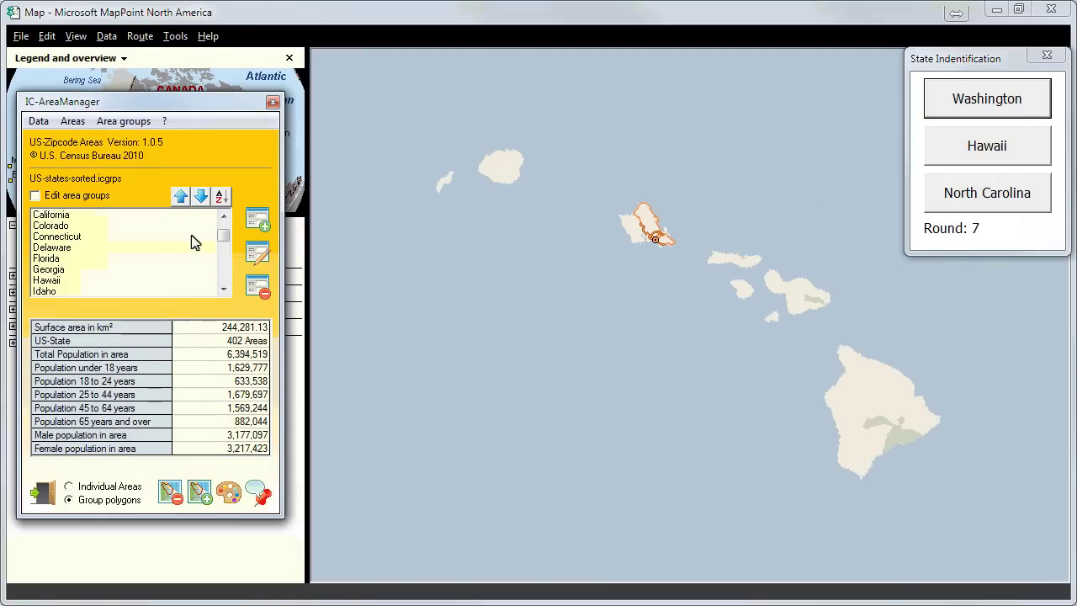
{"action": "left_click", "coordinate": [54, 287]}
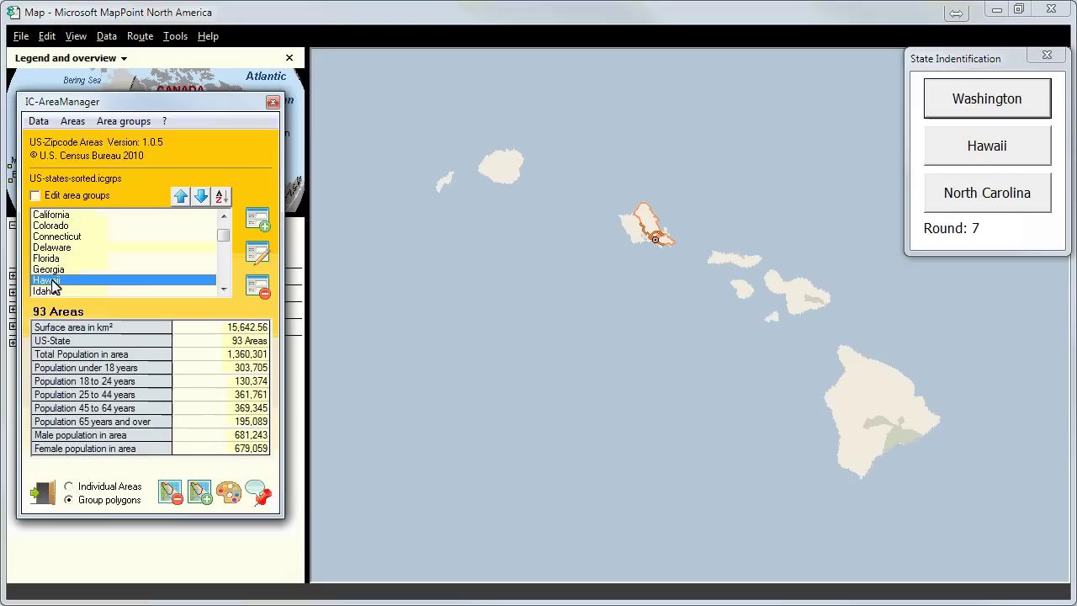
{"action": "left_click", "coordinate": [201, 488]}
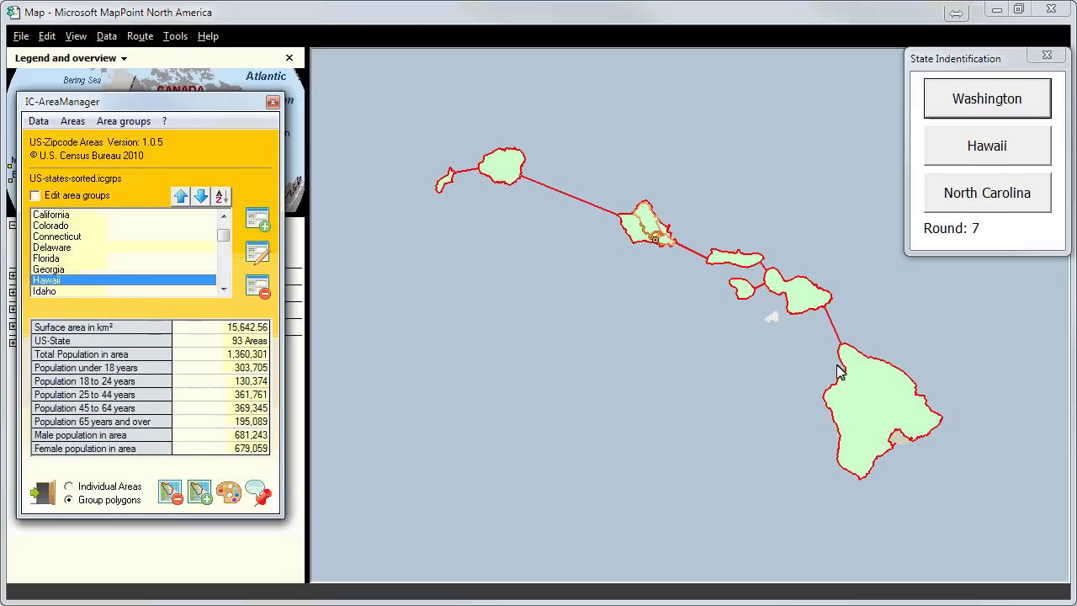
- Answer quiz rounds 7 to 9 with Hawaii, Texas and Kansas
{"action": "left_click", "coordinate": [961, 151]}
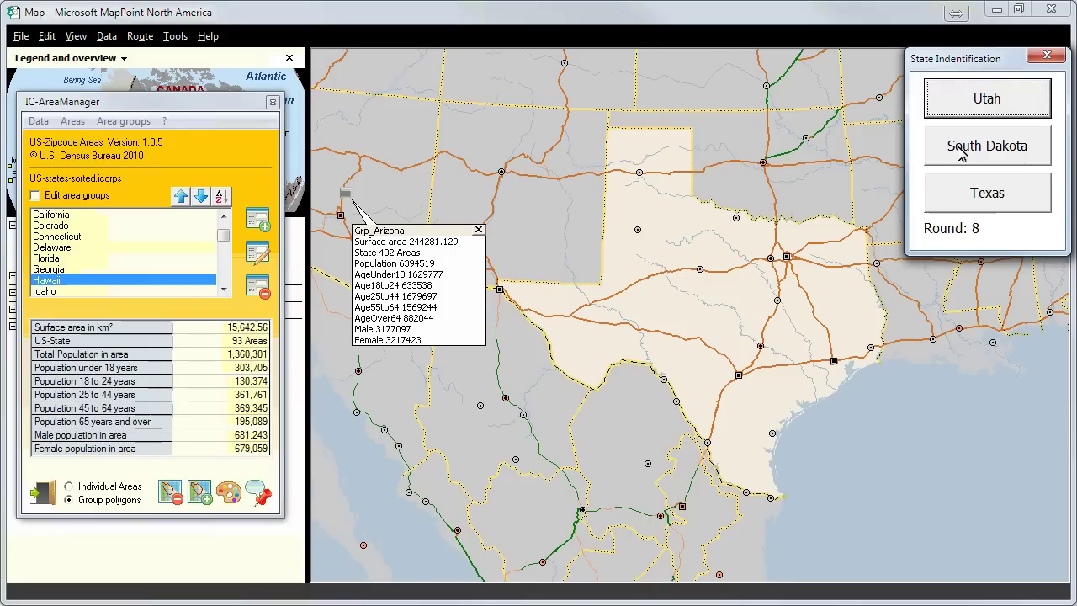
{"action": "left_click", "coordinate": [986, 196]}
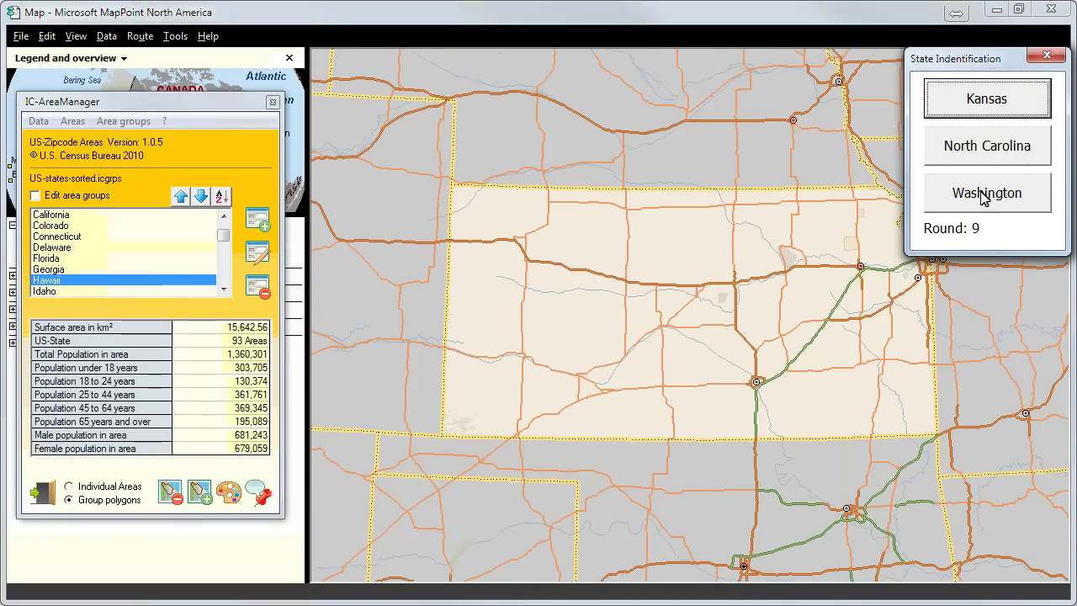
{"action": "left_click", "coordinate": [980, 105]}
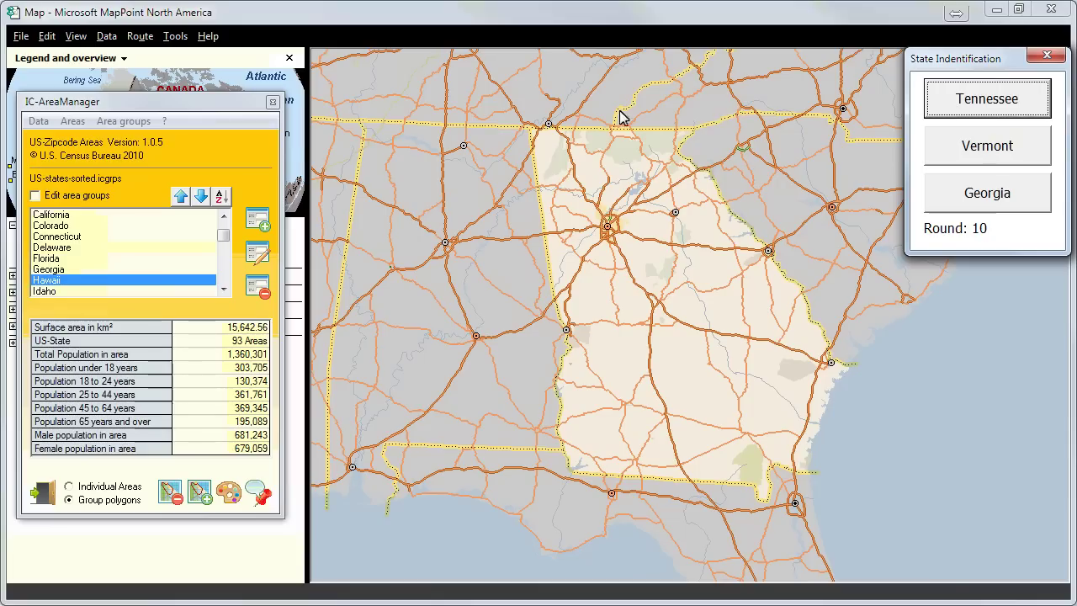
- Draw Georgia's group polygon and view it as a Google street map in IC-InteractiveViewer before closing the viewer
{"action": "left_click", "coordinate": [44, 270]}
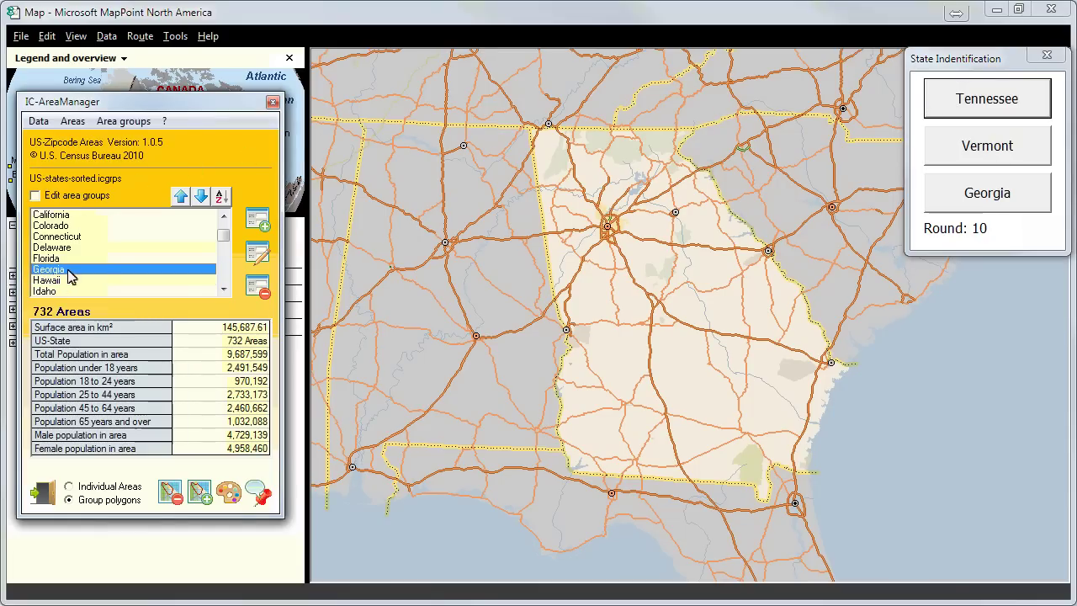
{"action": "left_click", "coordinate": [202, 495]}
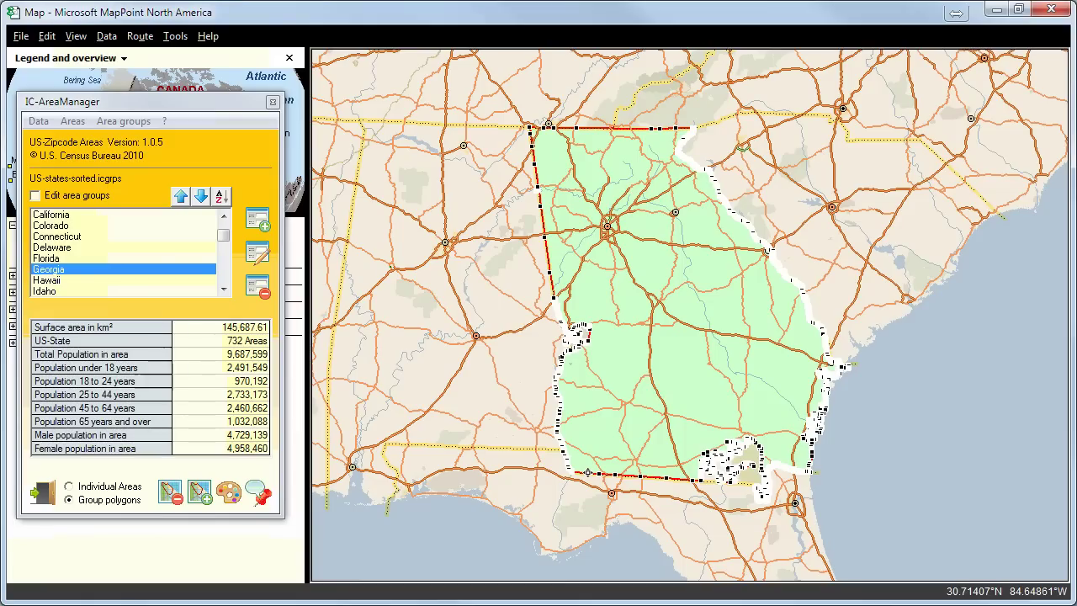
{"action": "left_click", "coordinate": [589, 478]}
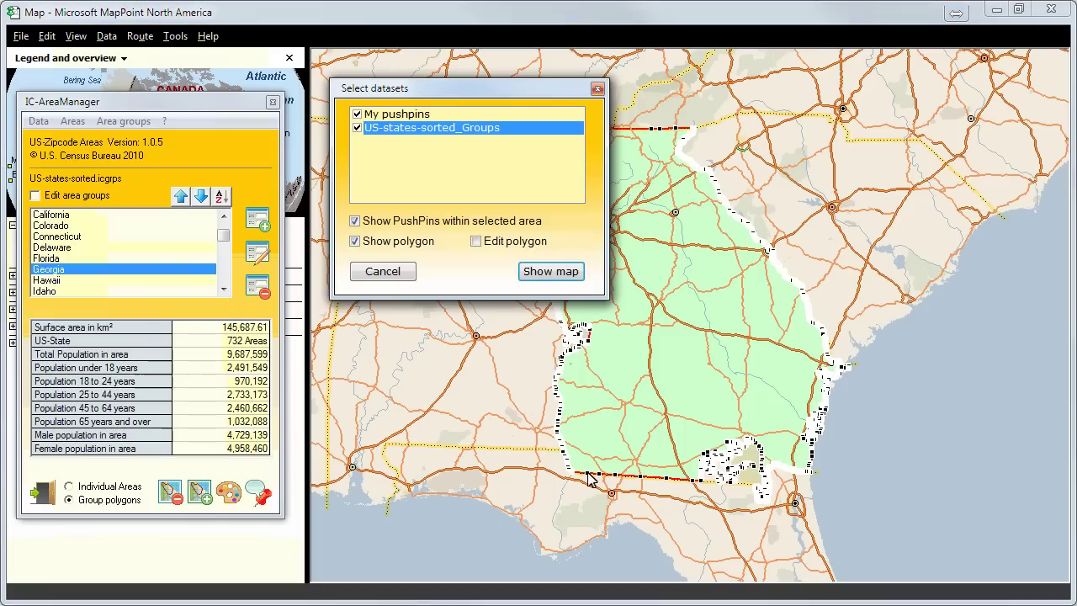
{"action": "left_click", "coordinate": [550, 271]}
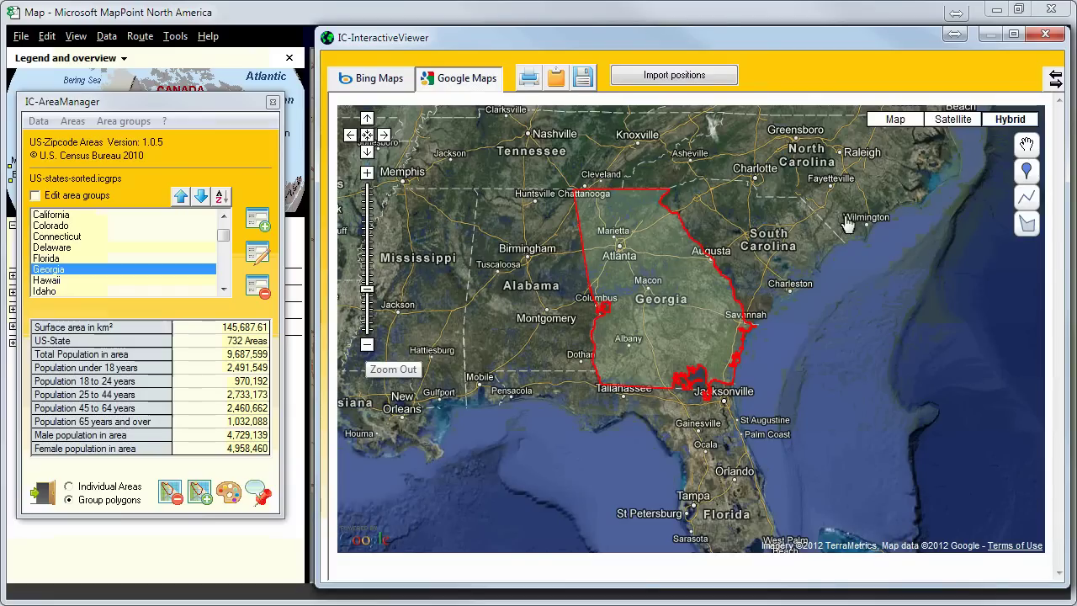
{"action": "left_click", "coordinate": [896, 120]}
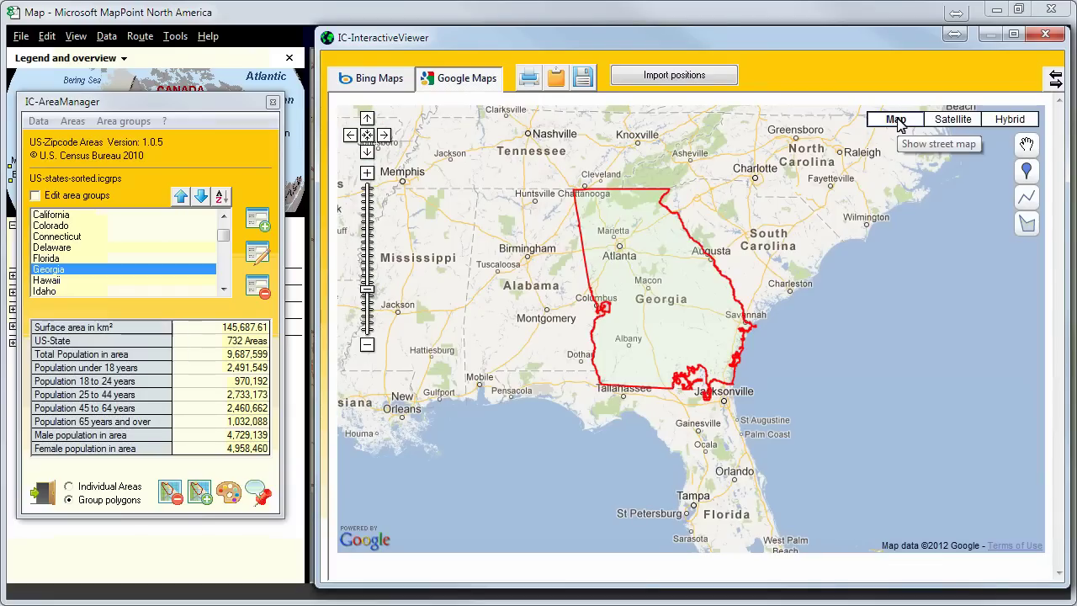
{"action": "left_click", "coordinate": [1048, 35]}
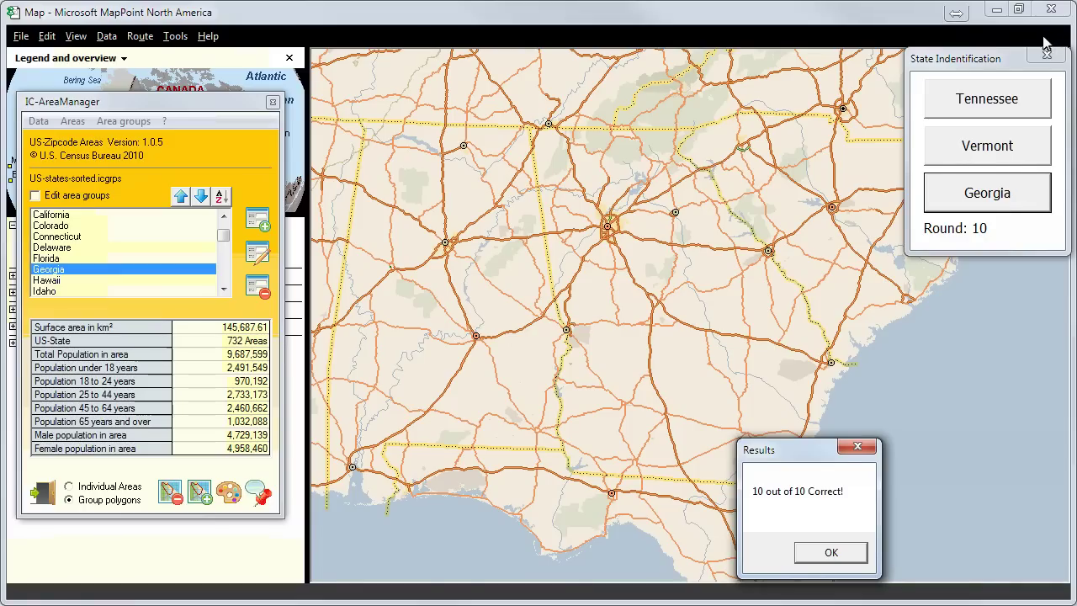
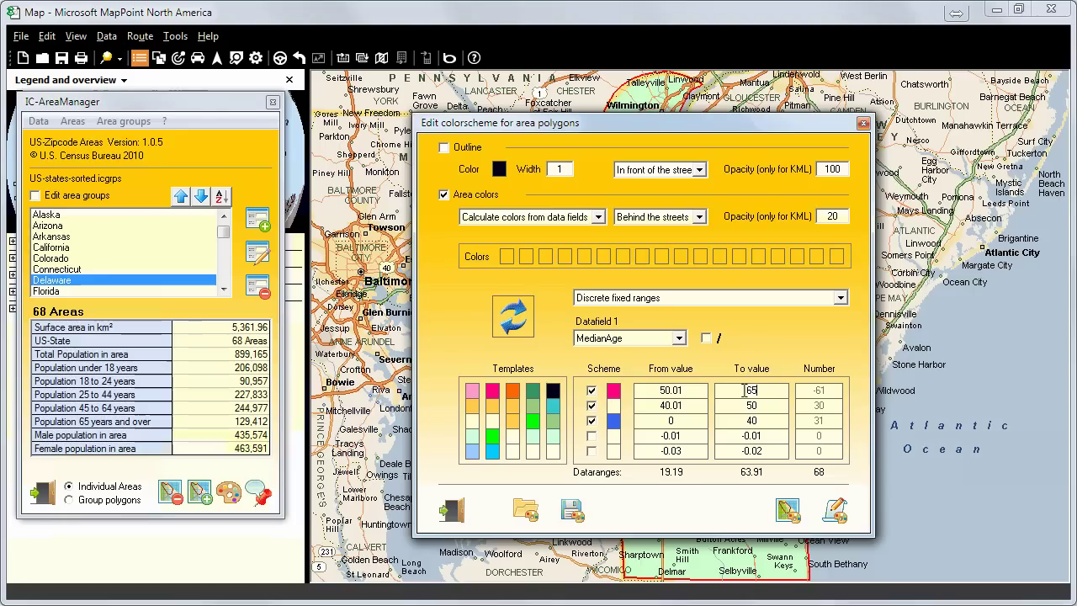
- Set the upper limit of the highest MedianAge range to 65 and draw Delaware's individual areas with the color scheme
{"action": "key", "text": "Return"}
{"action": "left_click", "coordinate": [787, 511]}
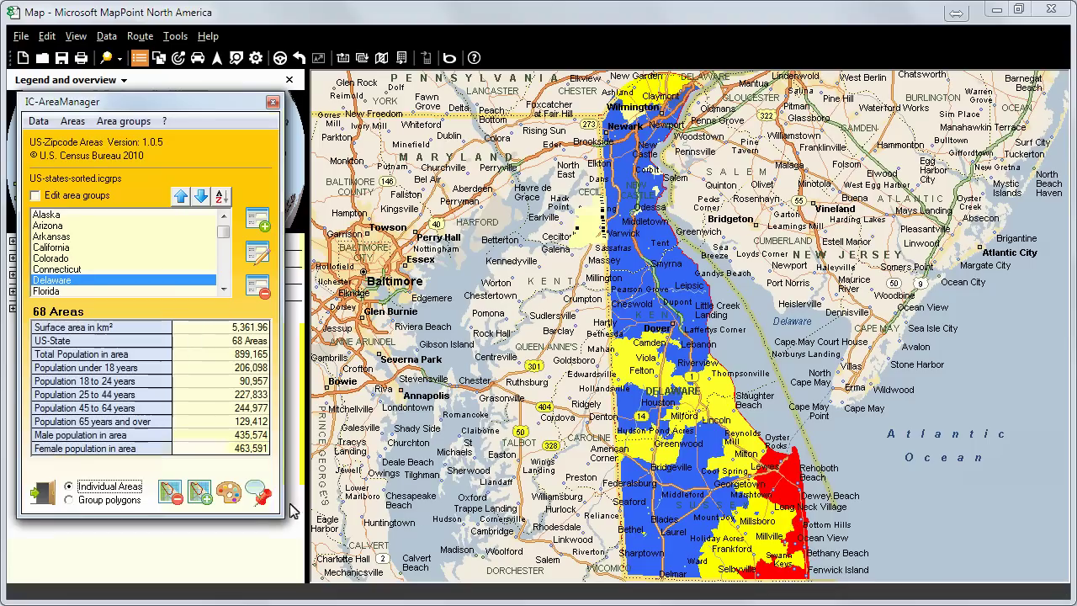
- Set Delaware's color scheme to Equal numbers (Quantile), calculated from Population divided by AreaLand
{"action": "left_click", "coordinate": [229, 494]}
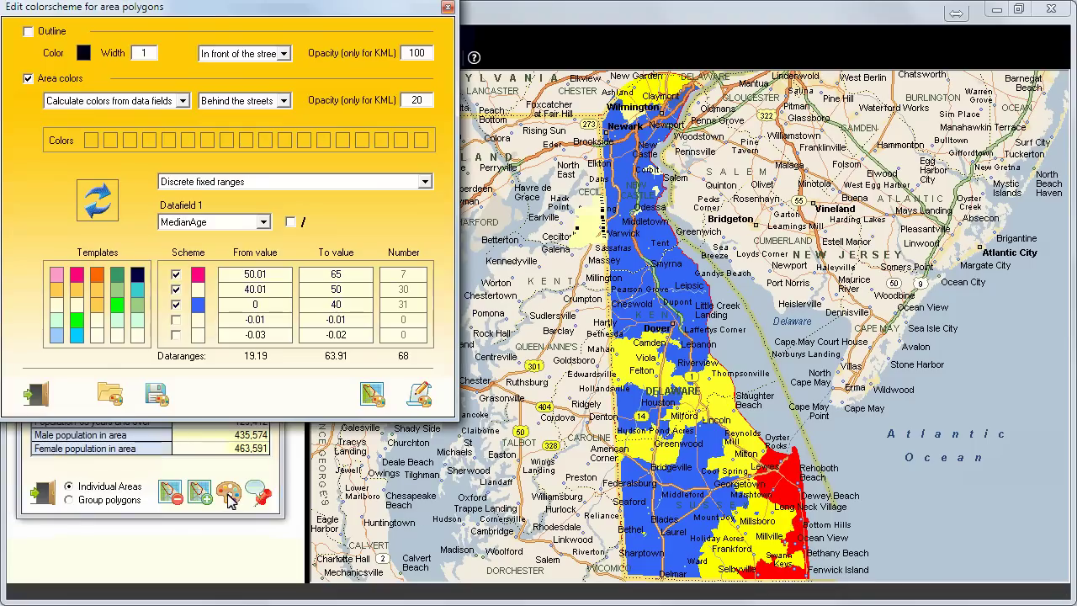
{"action": "left_click", "coordinate": [427, 184]}
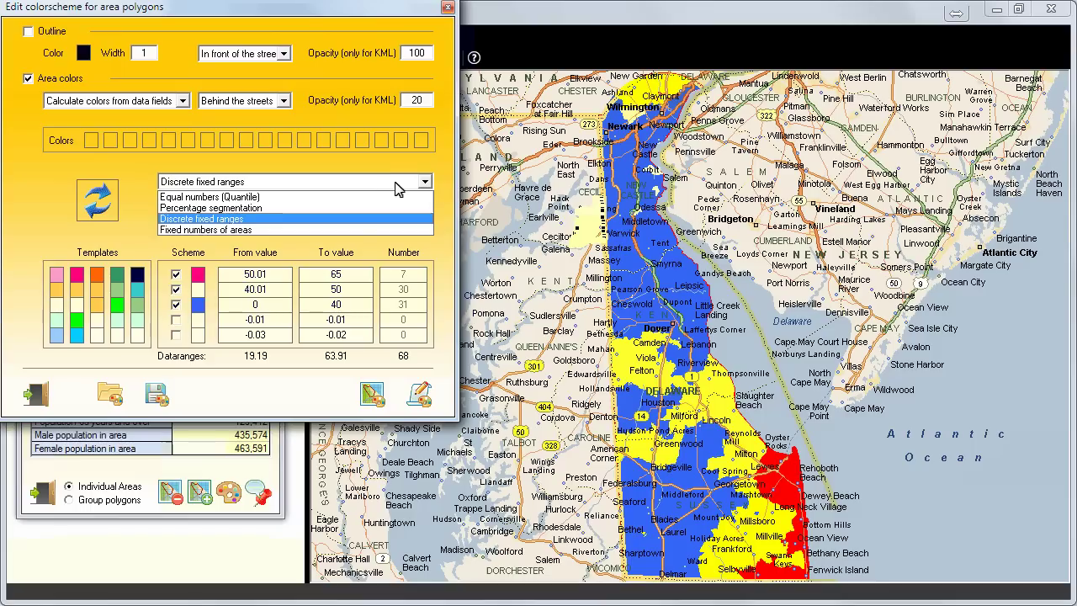
{"action": "left_click", "coordinate": [354, 198]}
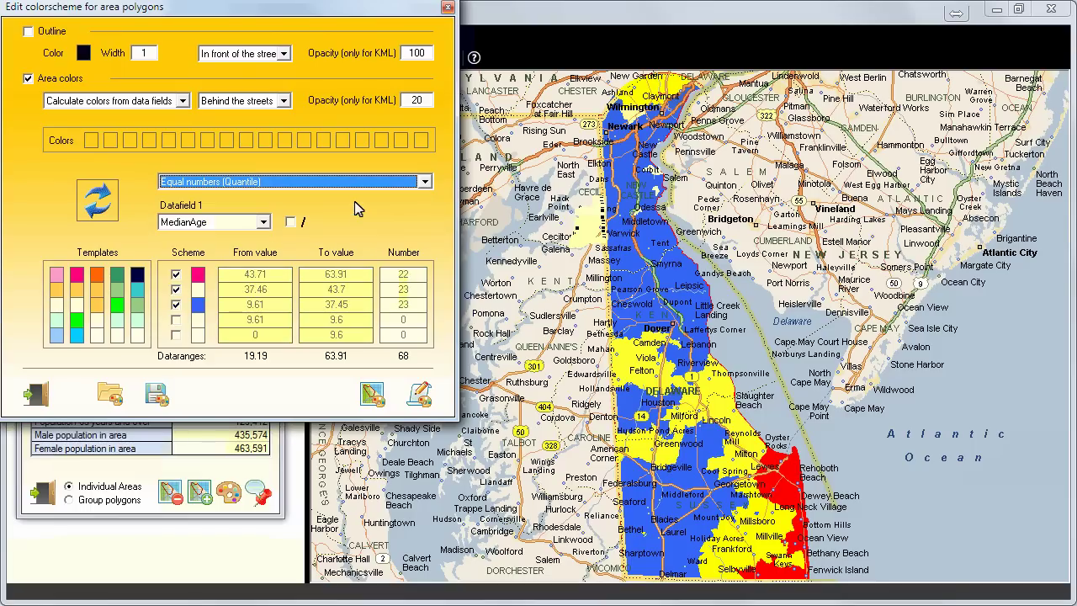
{"action": "left_click", "coordinate": [263, 222]}
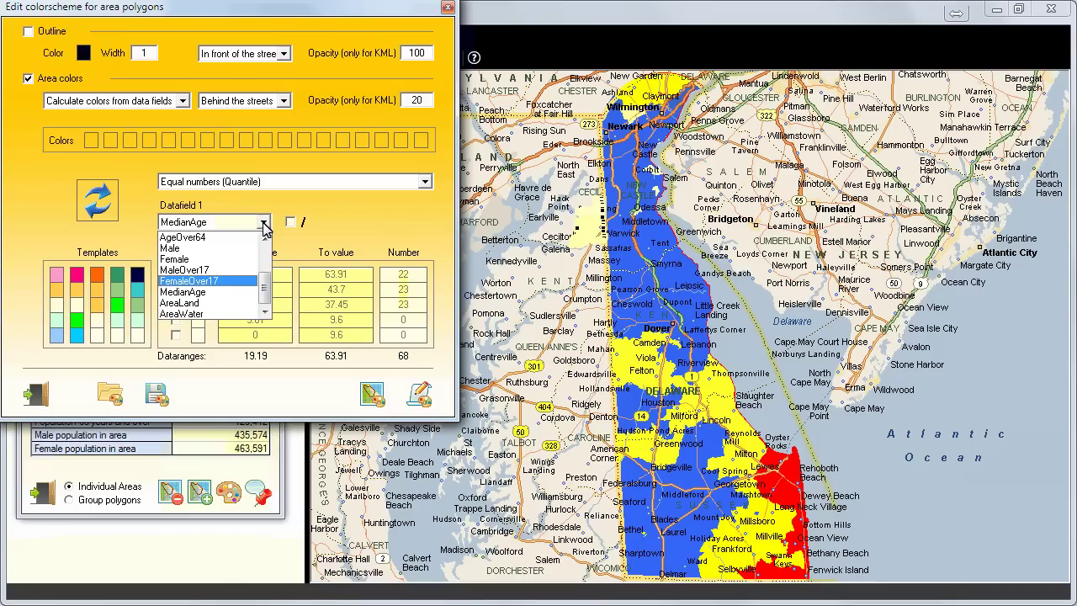
{"action": "left_click_drag", "start_coordinate": [266, 291], "coordinate": [271, 257]}
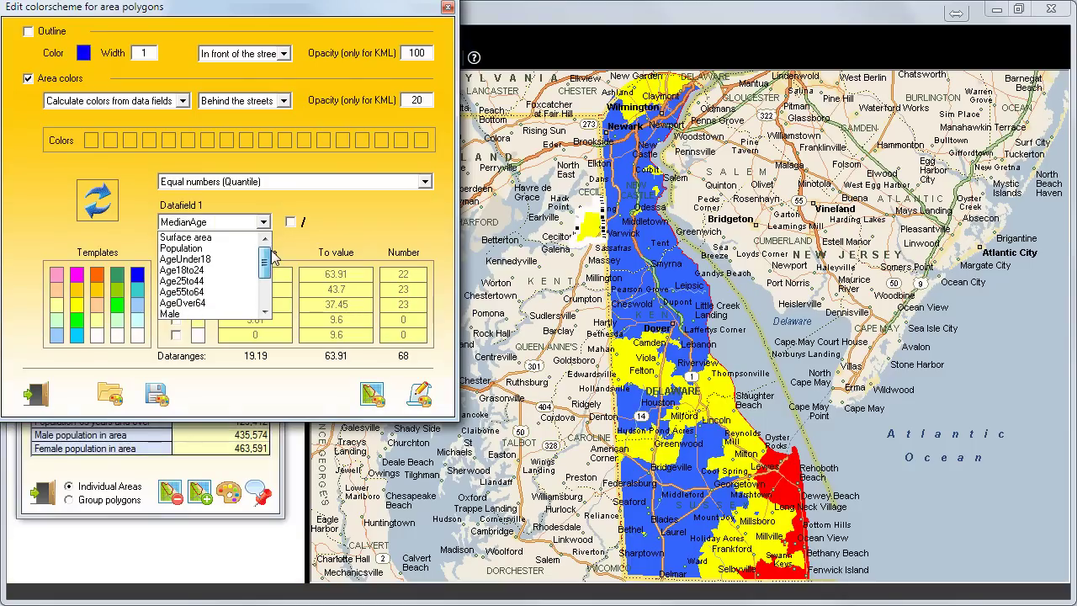
{"action": "left_click", "coordinate": [210, 249]}
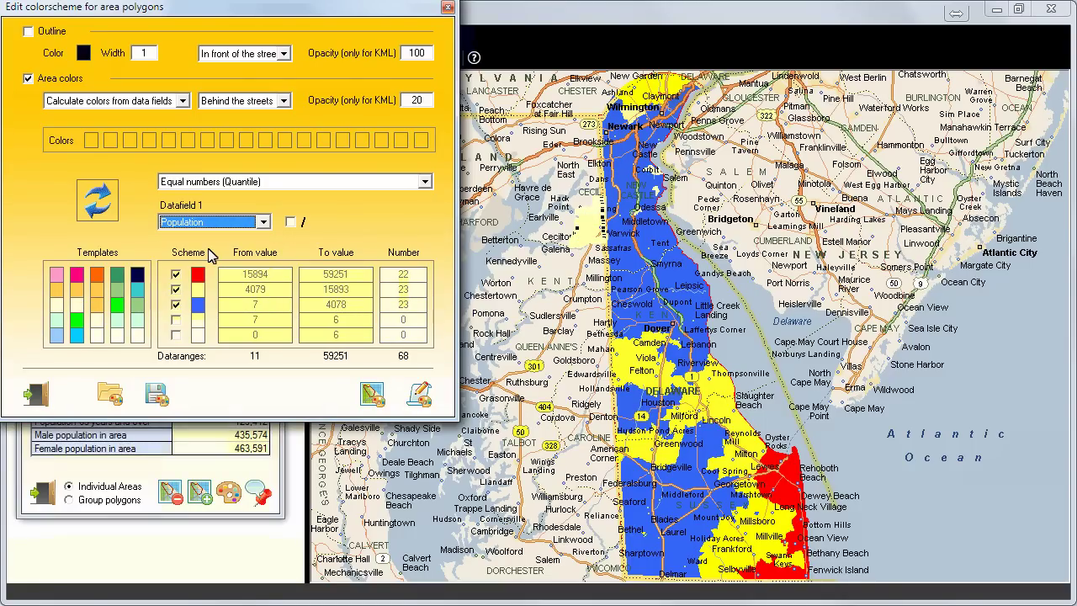
{"action": "left_click", "coordinate": [290, 223]}
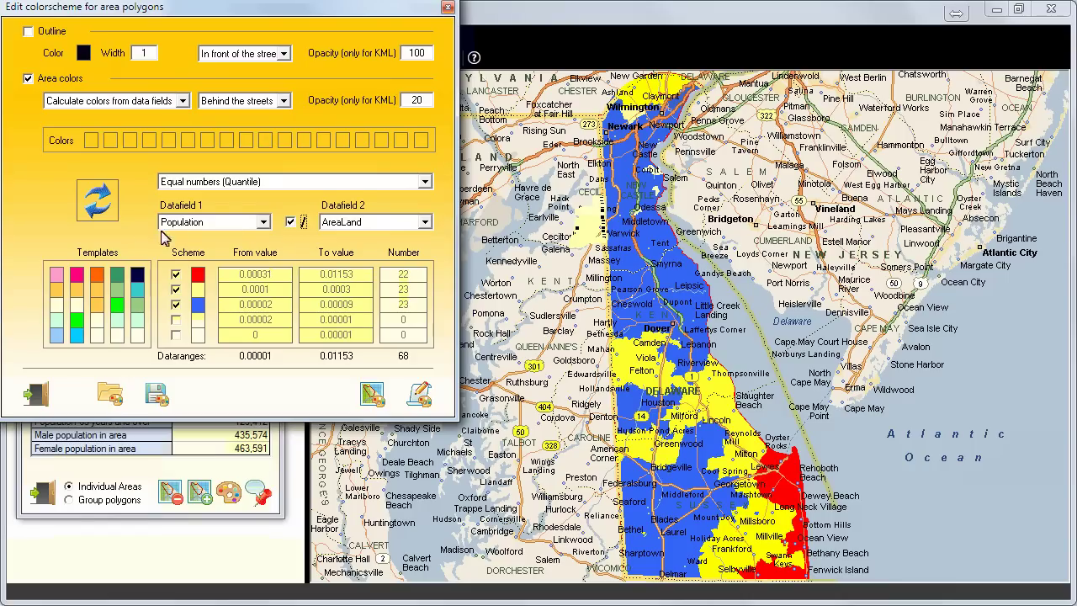
- Apply the orange color template with all five classes enabled, recalculate the ranges, and draw the colored areas on the map
{"action": "left_click", "coordinate": [97, 280]}
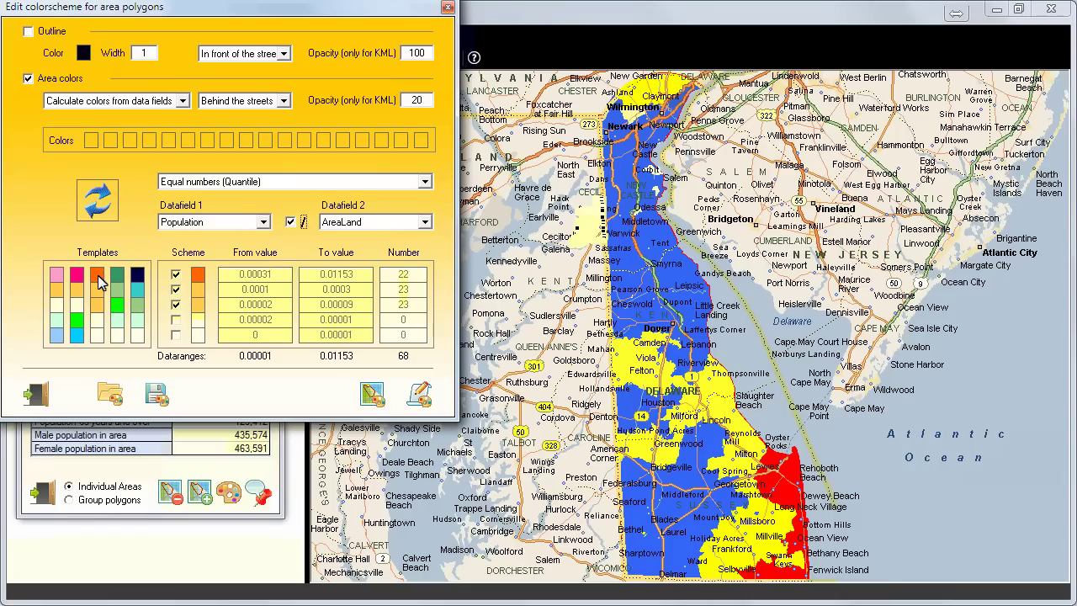
{"action": "left_click", "coordinate": [175, 321]}
{"action": "left_click", "coordinate": [176, 335]}
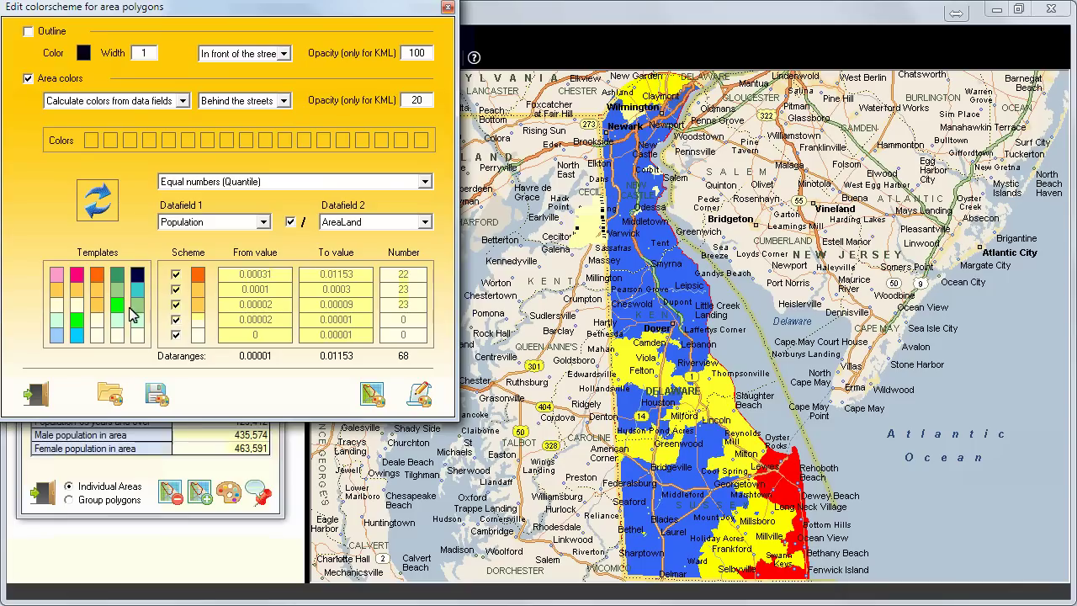
{"action": "left_click", "coordinate": [106, 196]}
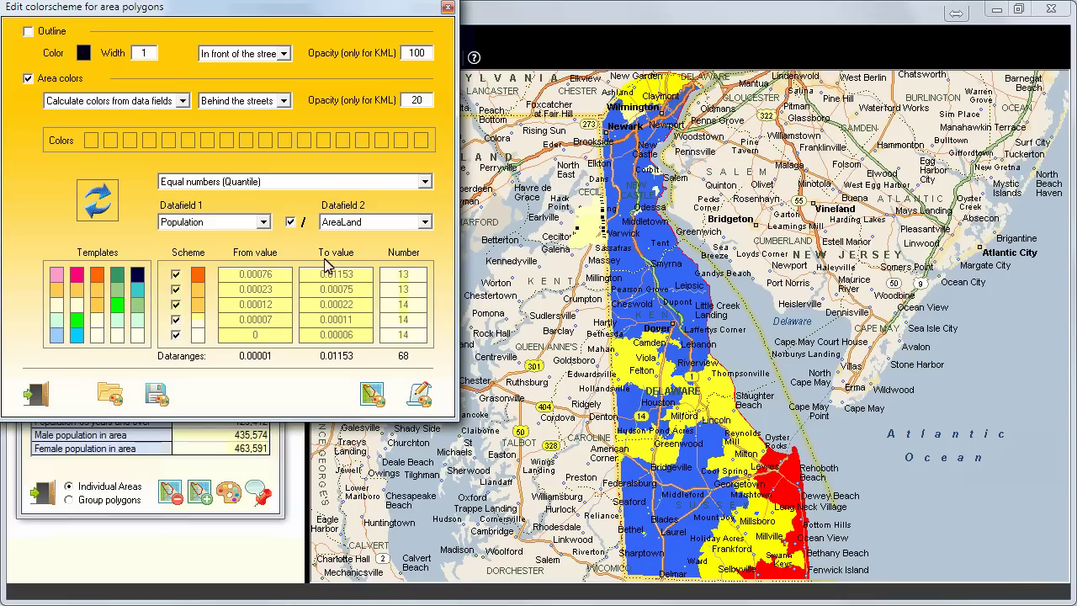
{"action": "left_click", "coordinate": [375, 396]}
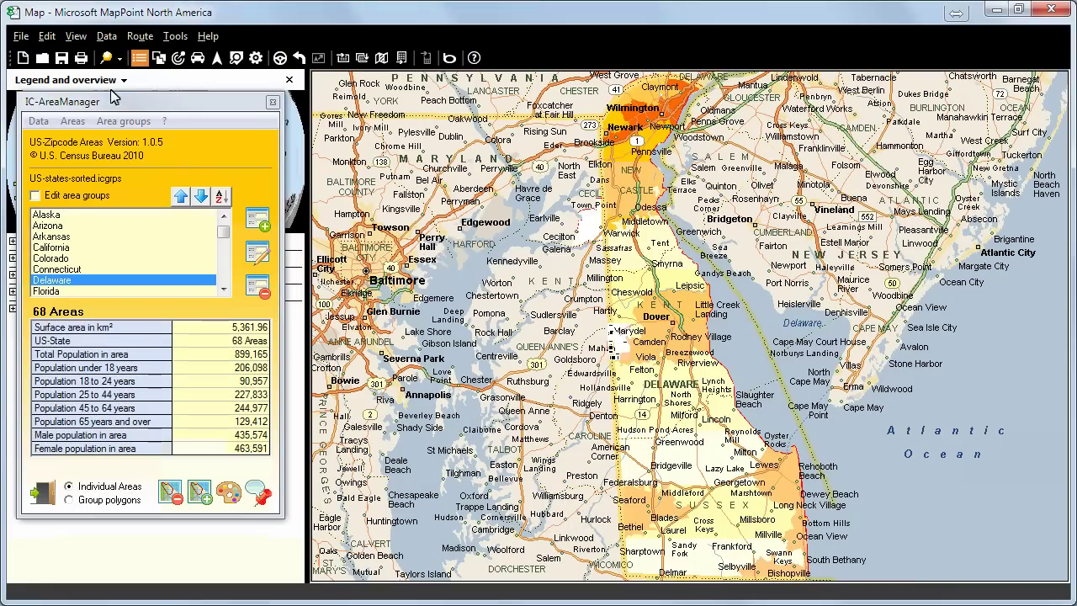
- Draw Delaware as a group polygon and load it as polygon 1 in IC-ShapeManager
{"action": "left_click", "coordinate": [69, 501]}
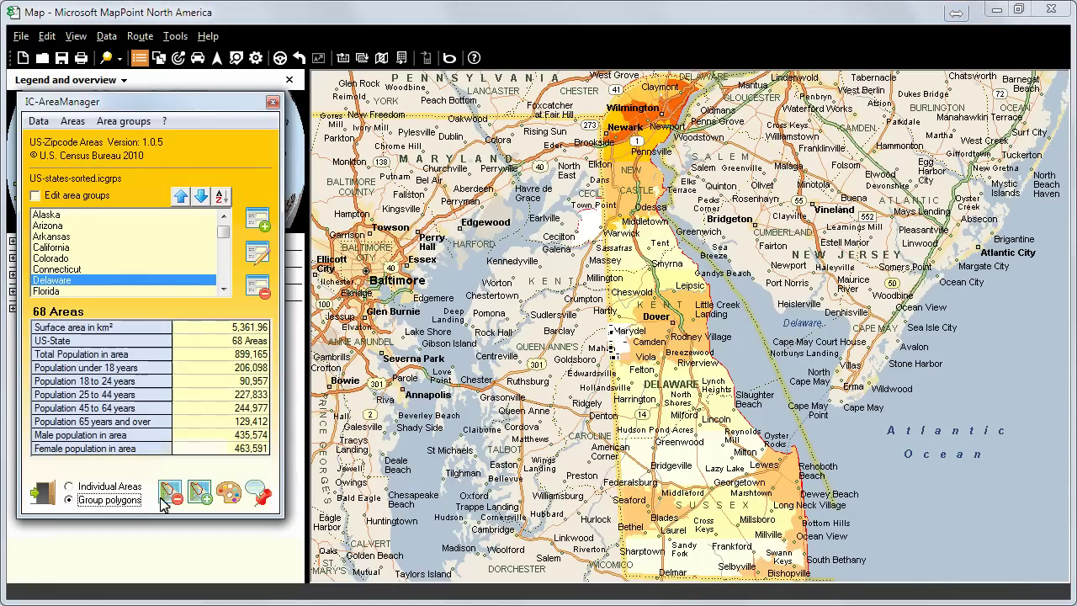
{"action": "left_click", "coordinate": [201, 492]}
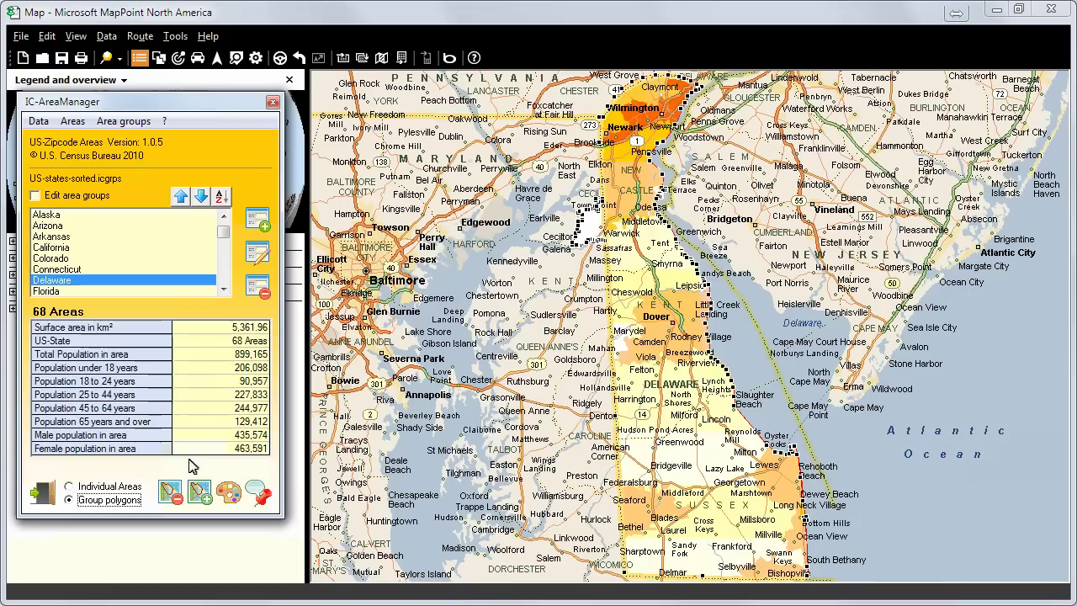
{"action": "left_click", "coordinate": [177, 37]}
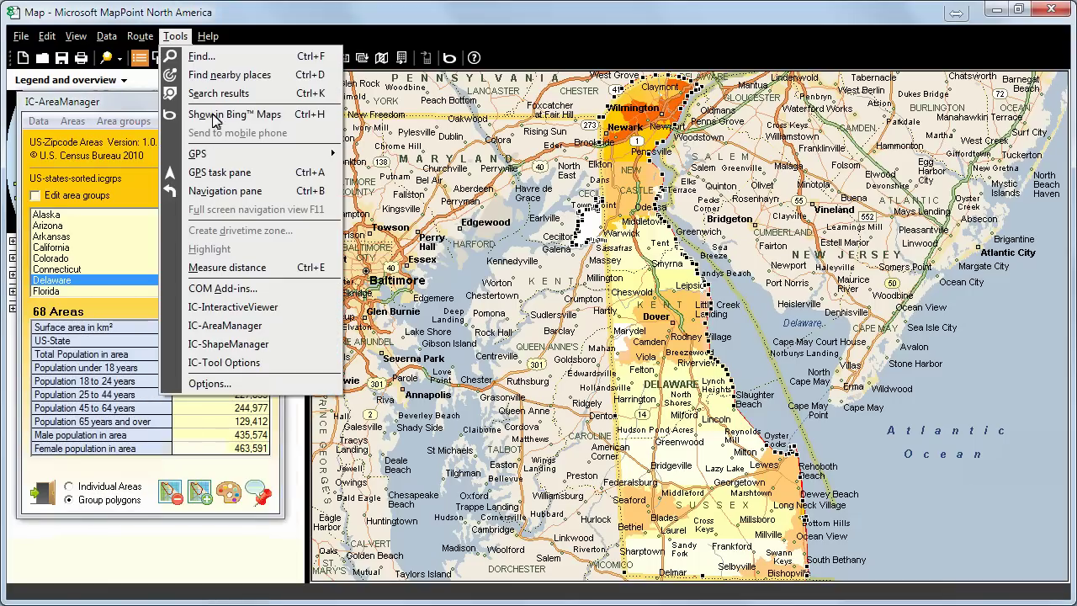
{"action": "left_click", "coordinate": [227, 344]}
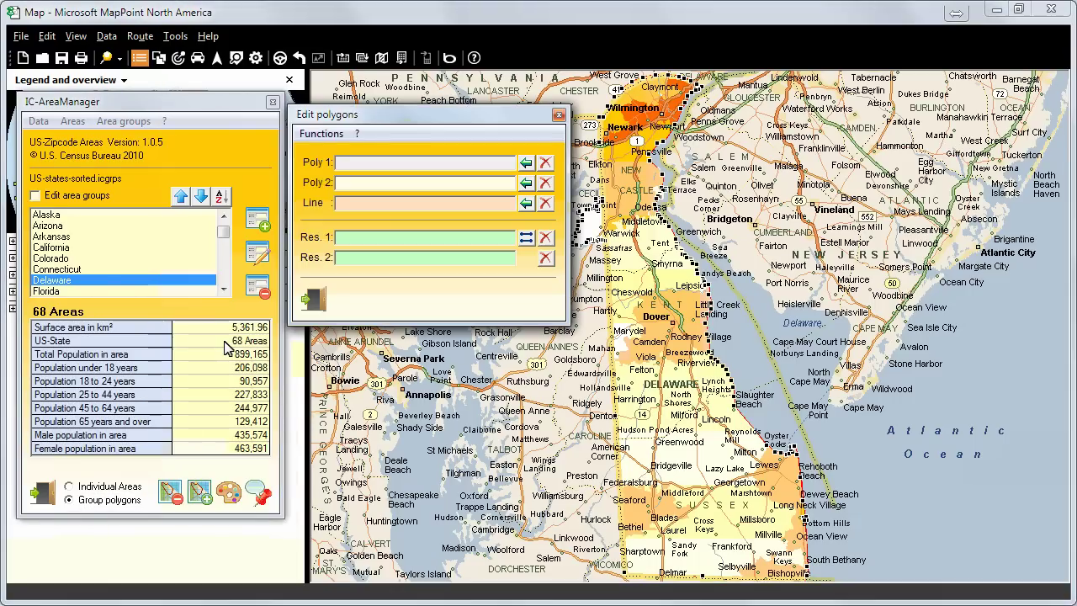
{"action": "left_click", "coordinate": [526, 163]}
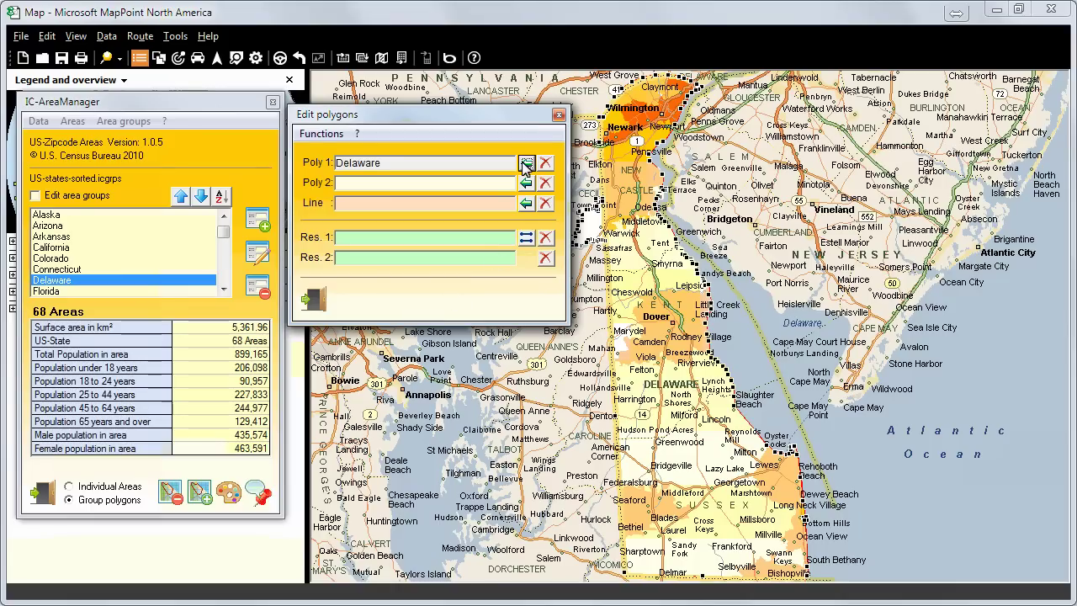
- Hide the area surrounding the Delaware polygon, and send the masking shape behind the roads
{"action": "left_click", "coordinate": [321, 133]}
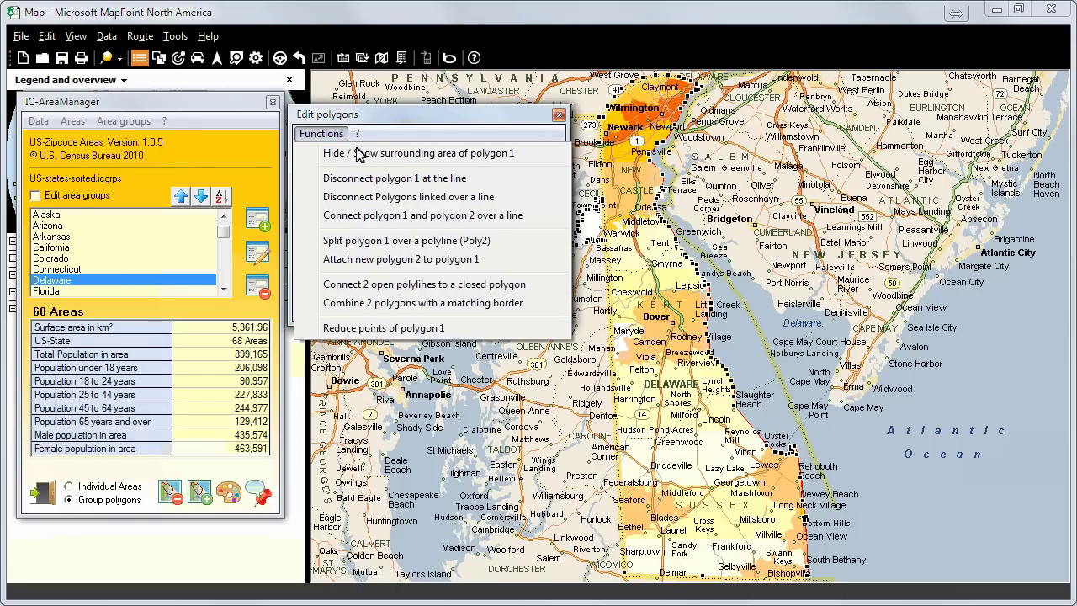
{"action": "left_click", "coordinate": [359, 156]}
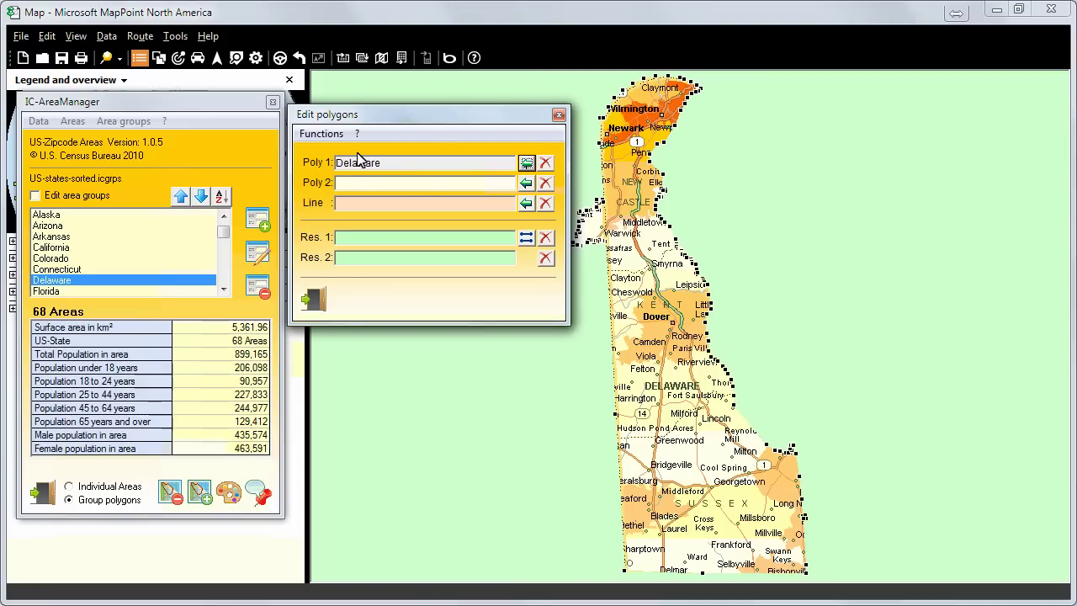
{"action": "left_click", "coordinate": [318, 301]}
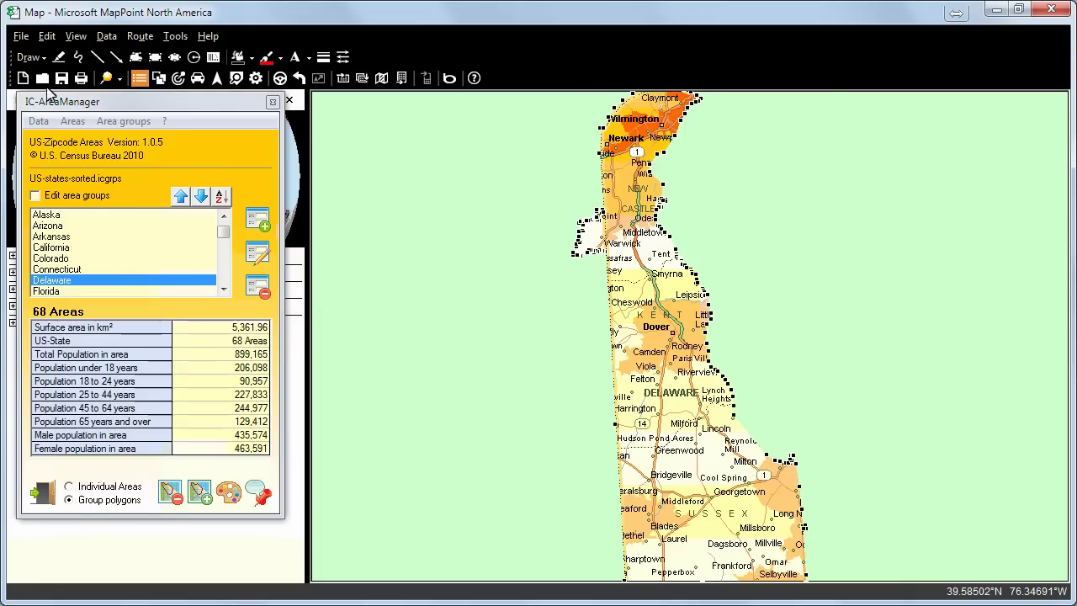
{"action": "left_click", "coordinate": [43, 60]}
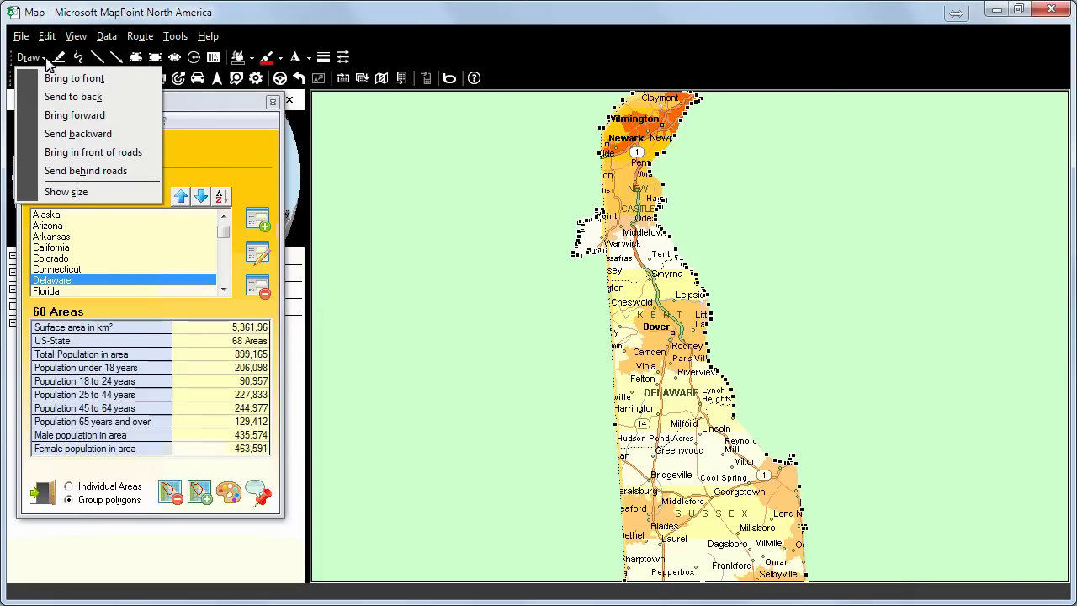
{"action": "left_click", "coordinate": [72, 172]}
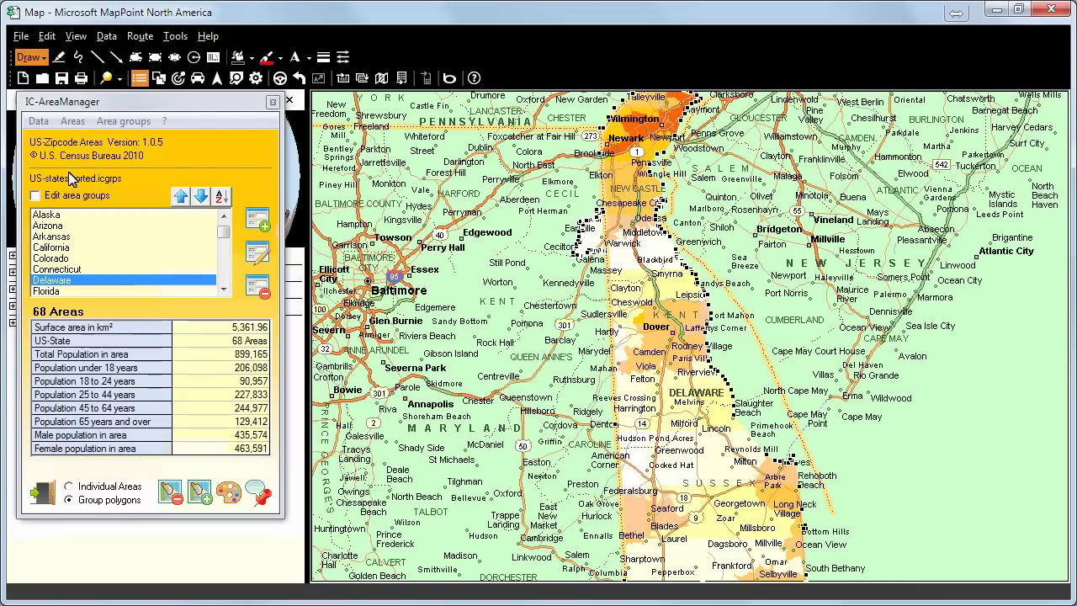
- Fill the masking shape around Delaware with bright blue and deselect it
{"action": "left_click", "coordinate": [252, 58]}
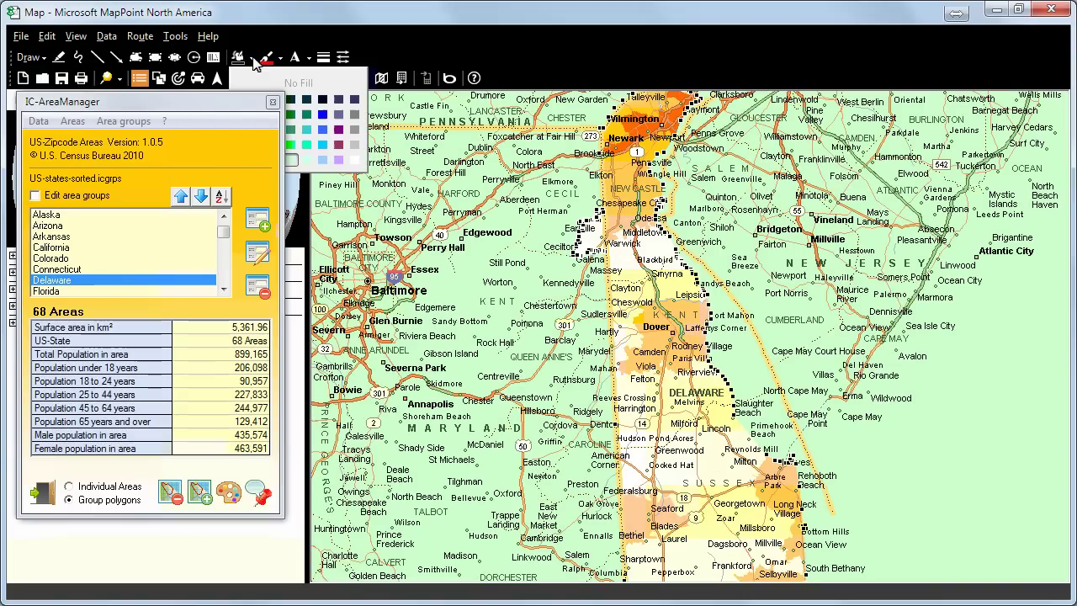
{"action": "left_click", "coordinate": [326, 148]}
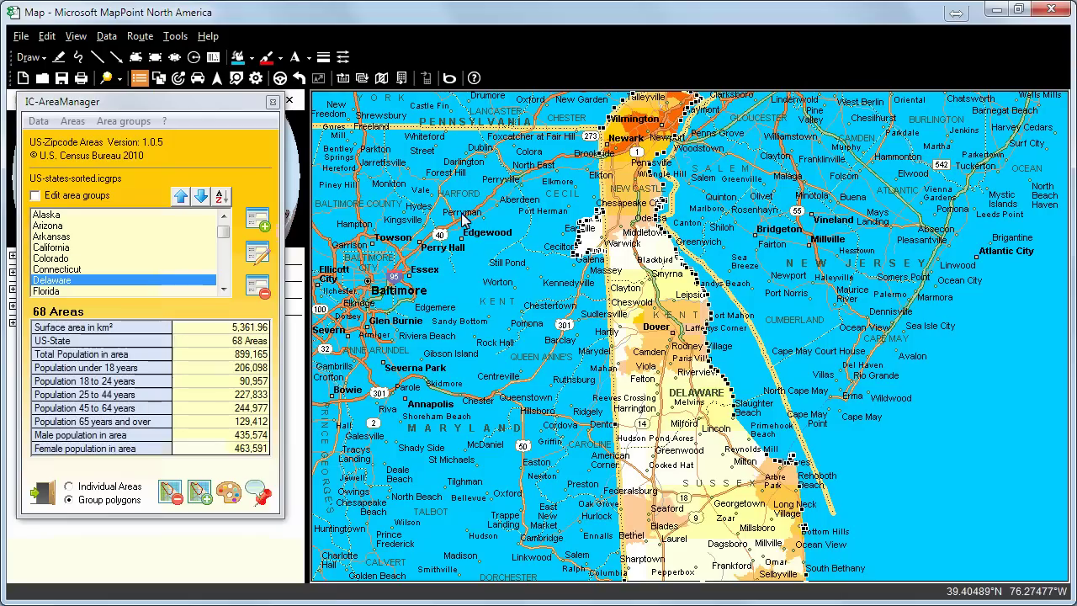
{"action": "left_click", "coordinate": [467, 247]}
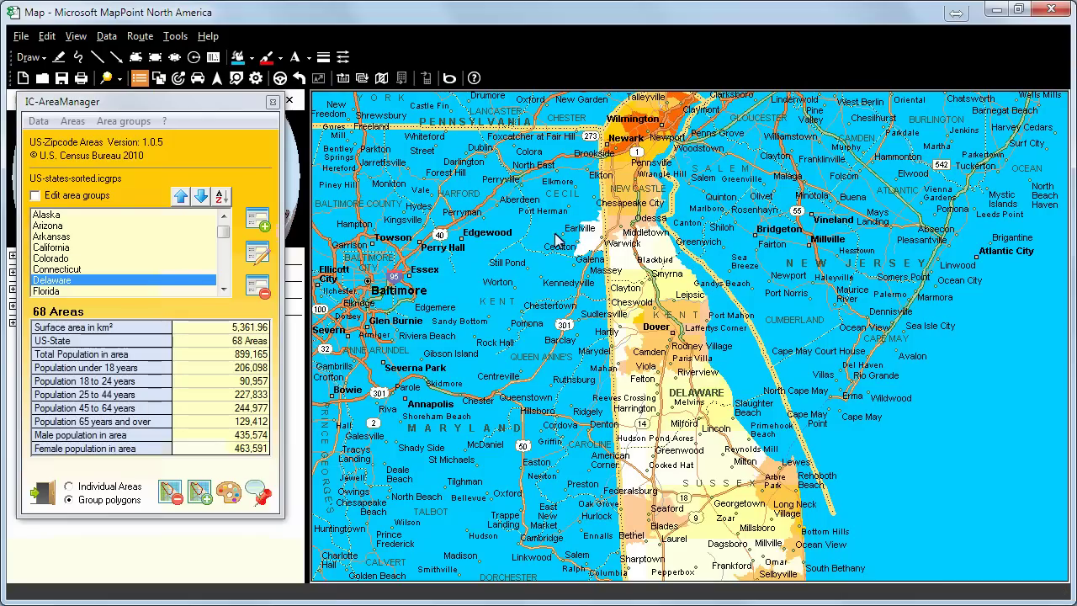
- Enable the Advanced toolbar and zoom the map out one level to bring all of Delaware into view
{"action": "right_click", "coordinate": [726, 47]}
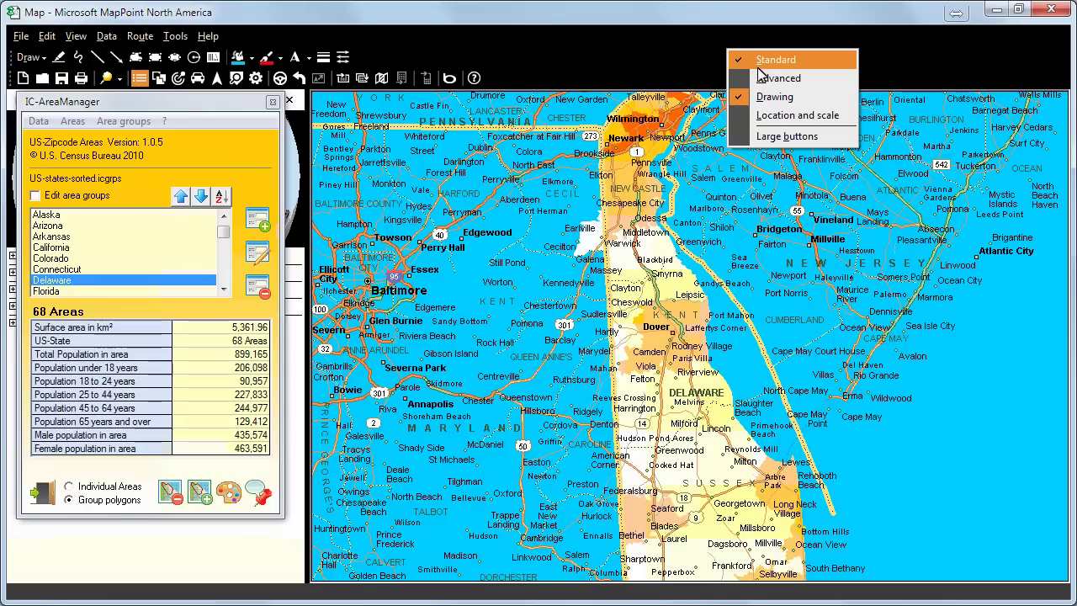
{"action": "left_click", "coordinate": [762, 79]}
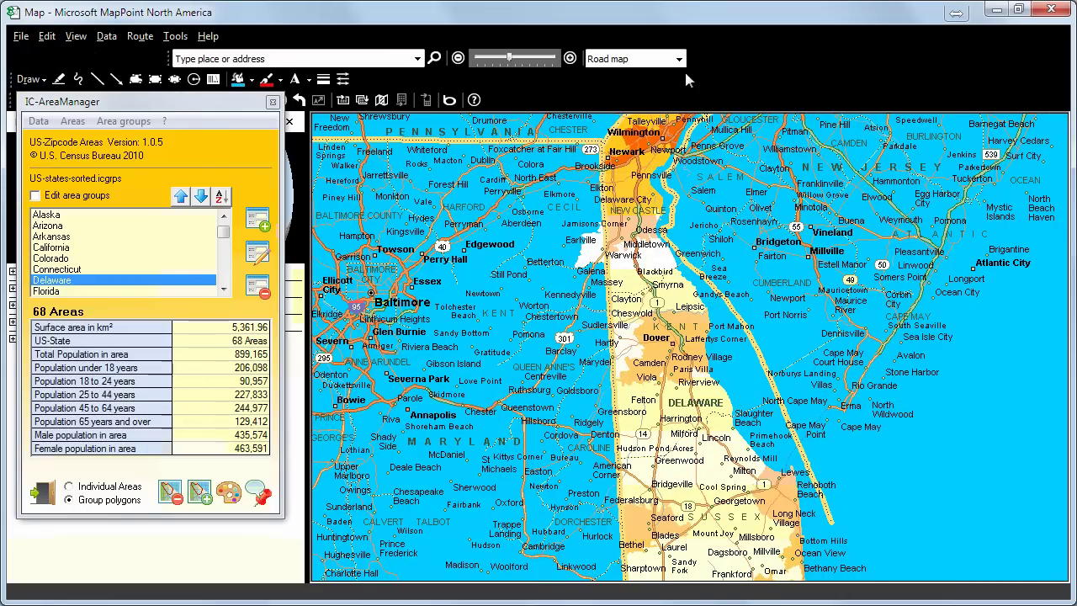
{"action": "left_click", "coordinate": [458, 58]}
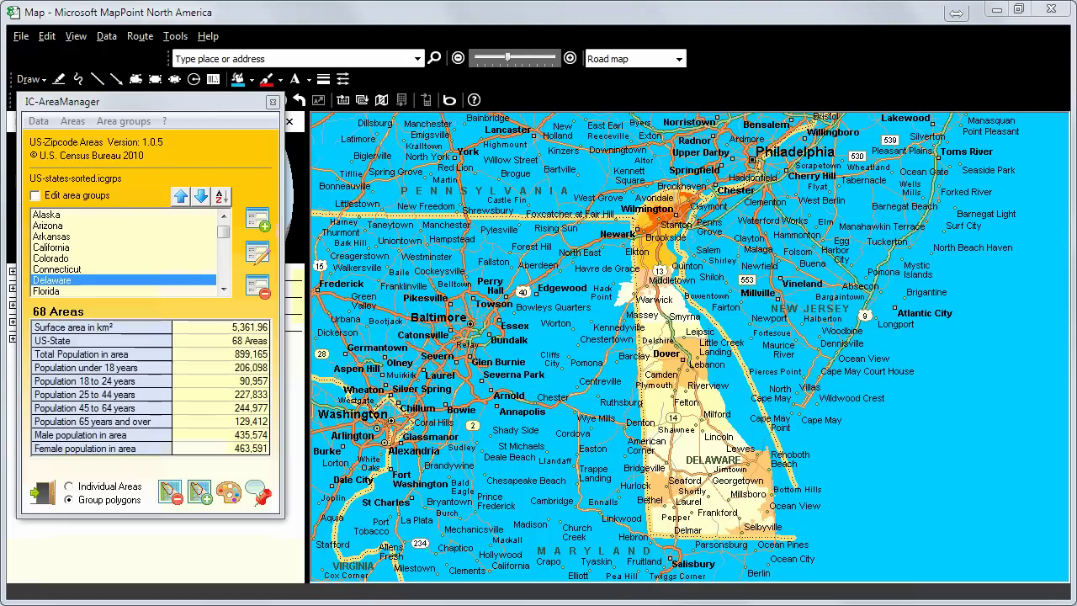